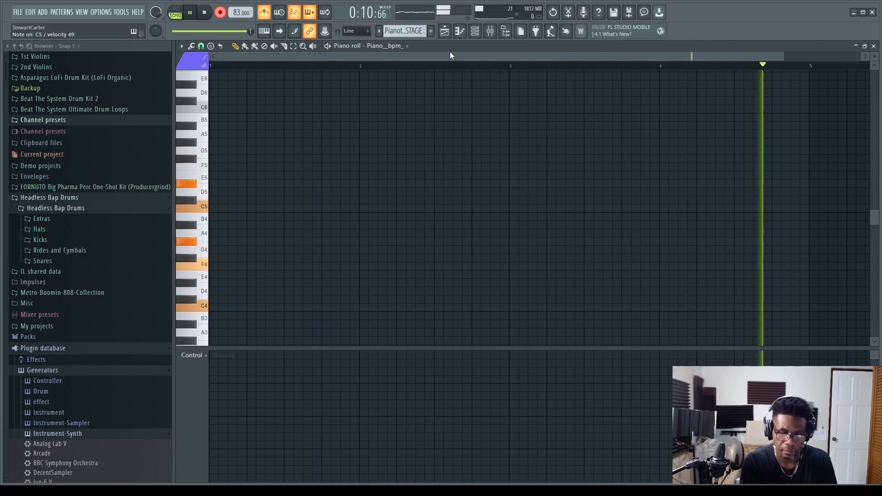
- Finish recording the piano chords and nudge the G#4 and D#4 notes of the second chord slightly earlier
key("space")
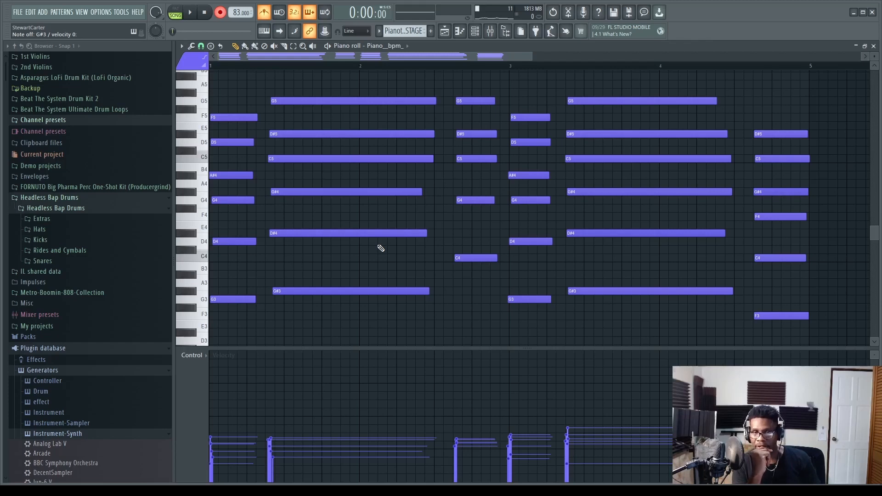
scroll(391, 230, "up", 3)
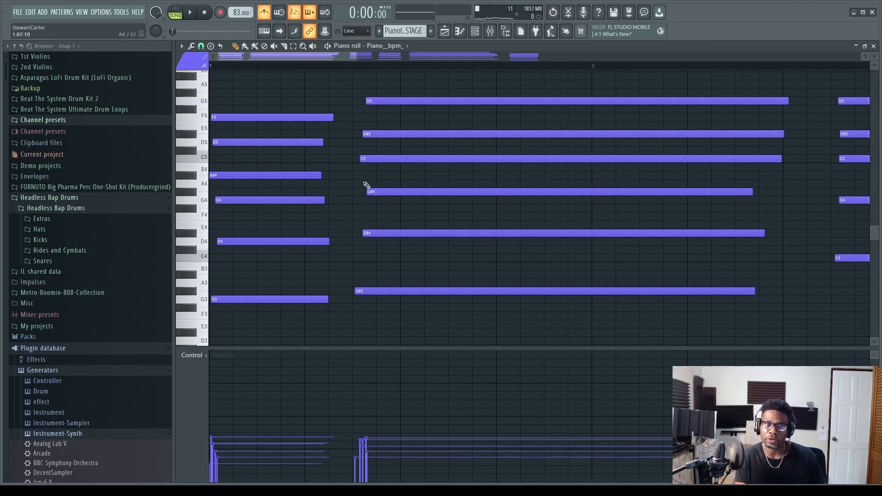
scroll(361, 244, "up", 3)
left_click_drag(376, 232, 363, 233)
left_click_drag(365, 291, 363, 292)
left_click_drag(387, 191, 370, 192)
scroll(378, 179, "down", 1)
scroll(375, 156, "down", 2)
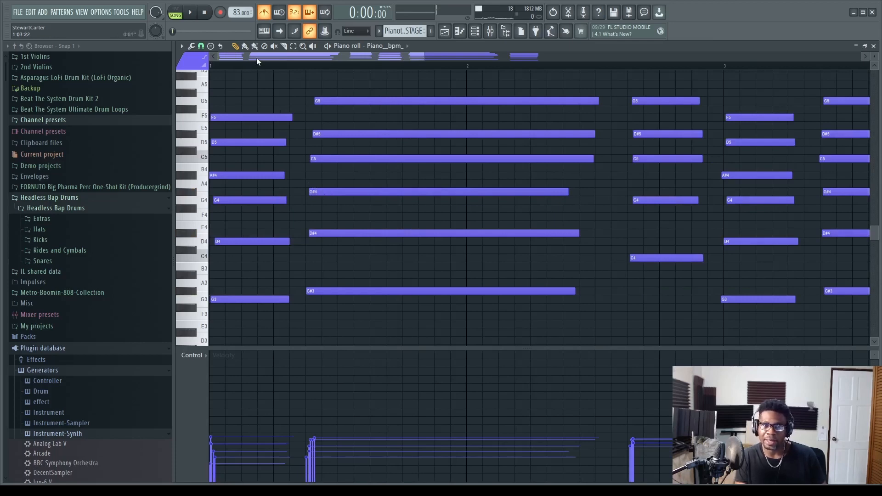
- Play back the recorded piano chords from the start to check their timing
key("space")
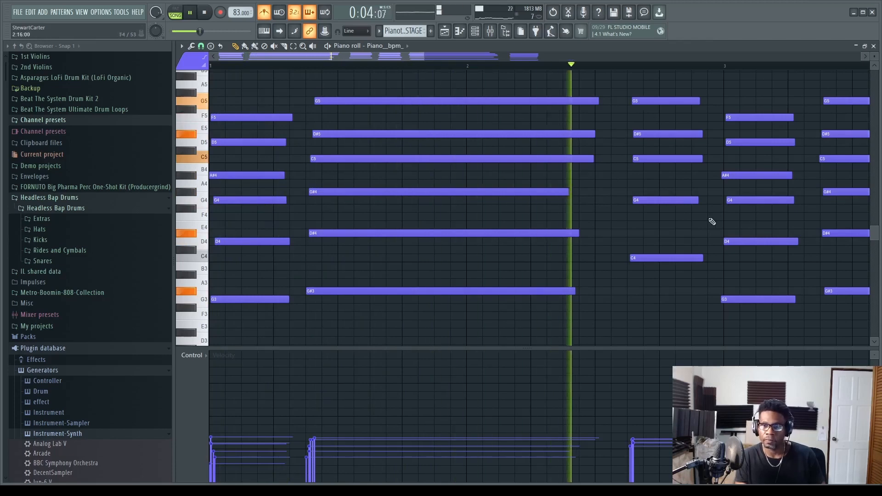
scroll(709, 222, "up", 2)
scroll(761, 244, "down", 2)
scroll(791, 255, "down", 3)
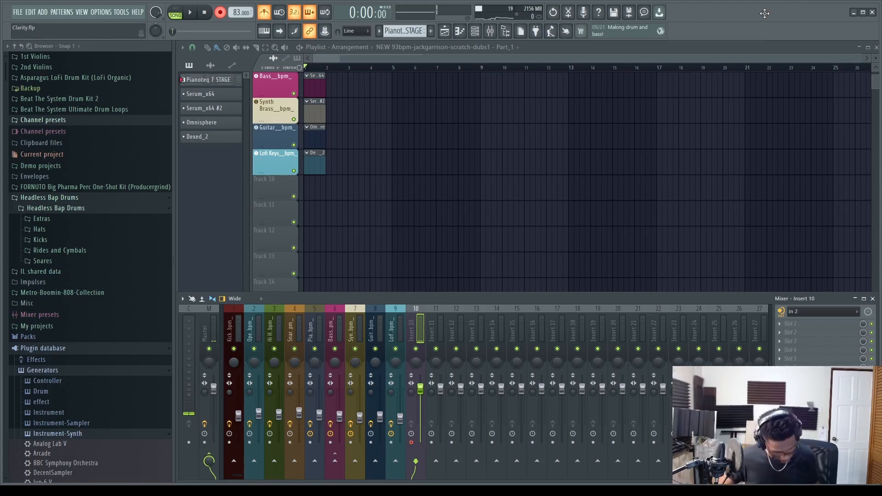
- Record an audio take from In 2 through mixer track Insert 10 onto playlist Track 10, and turn recording off
key("space")
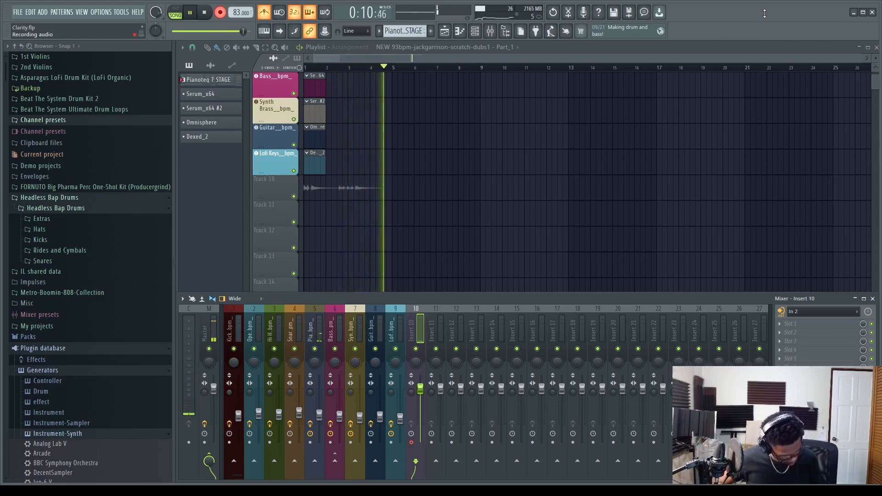
key("space")
left_click(220, 13)
key("space")
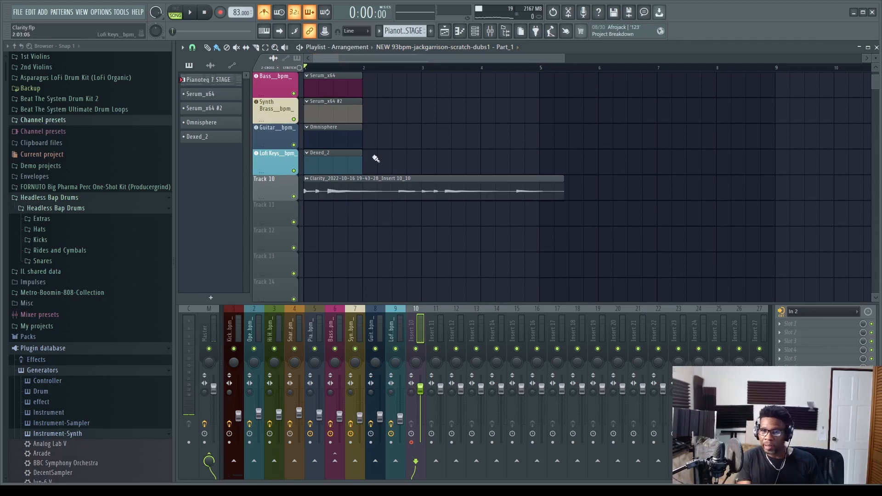
- Play back the recorded take on Track 10 and examine its note timing against the grid in bars 1 and 2
scroll(377, 212, "up", 2)
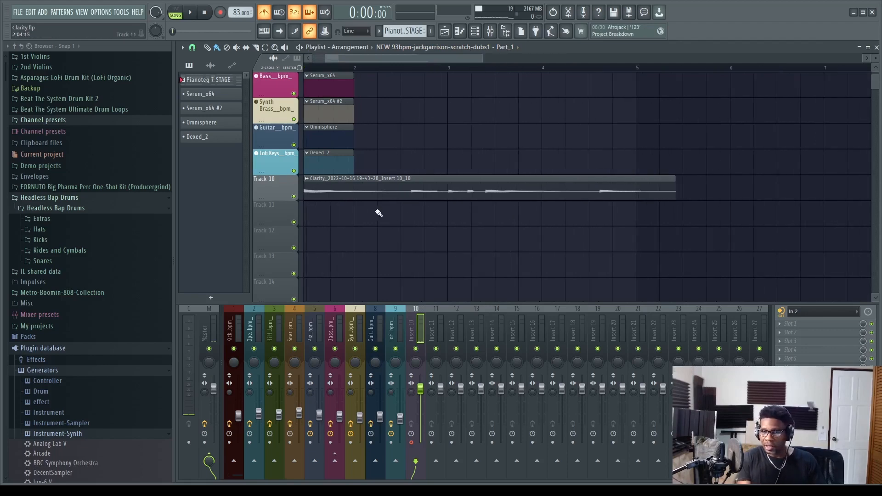
scroll(386, 214, "up", 3)
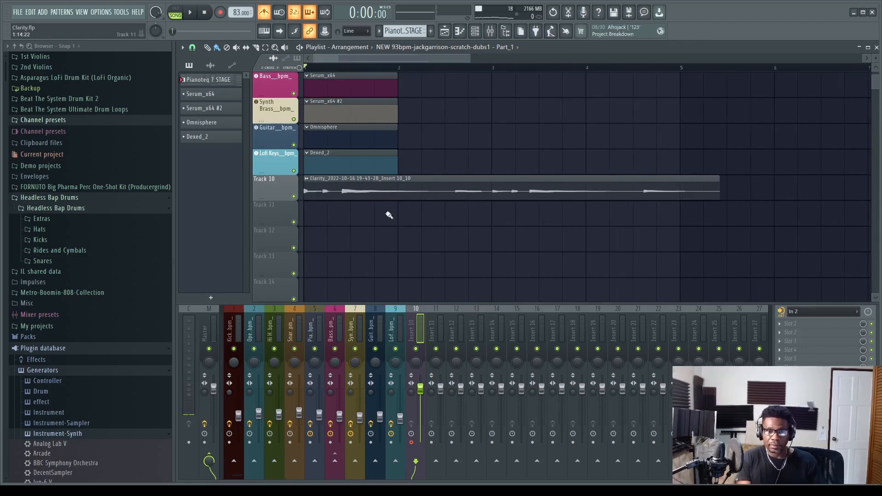
scroll(375, 217, "up", 3)
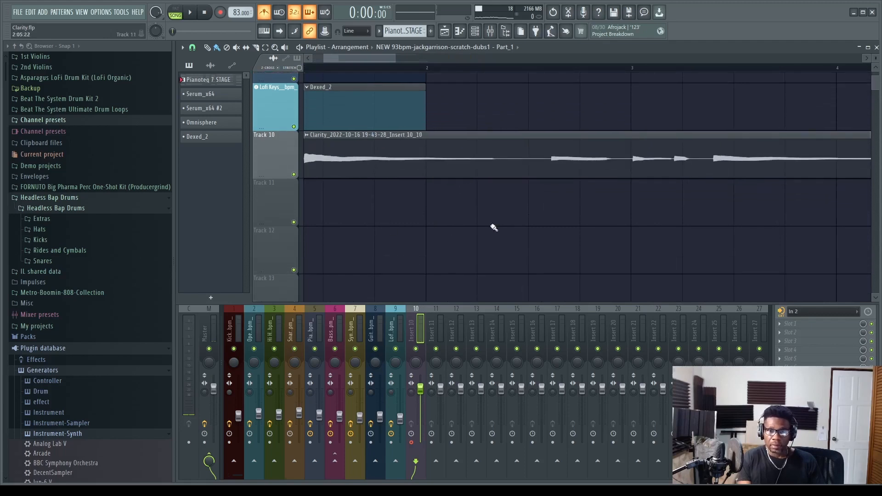
left_click_drag(341, 61, 299, 62)
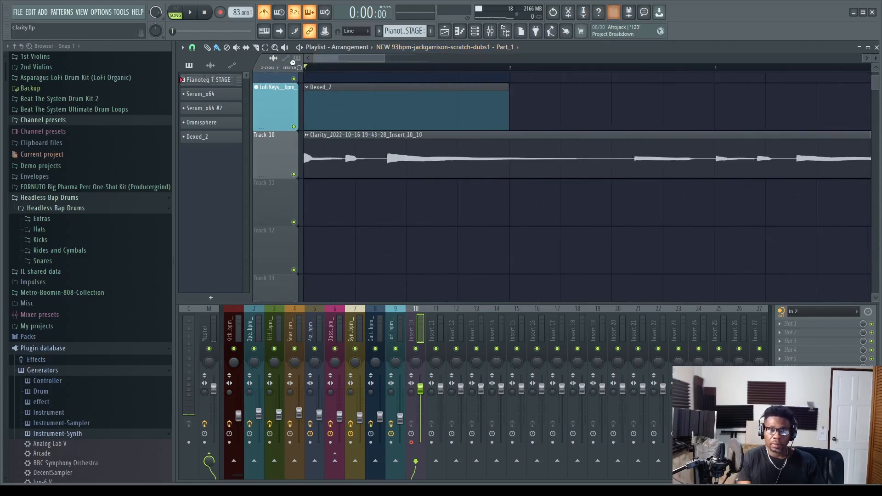
key("space")
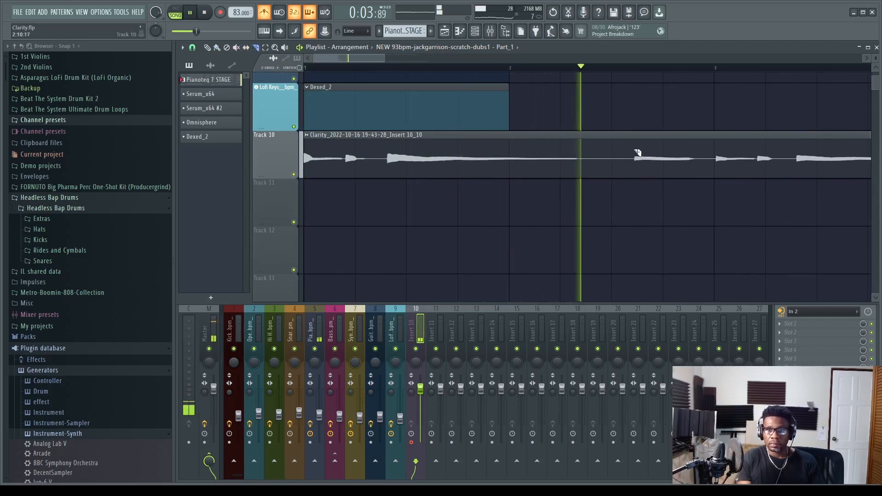
key("space")
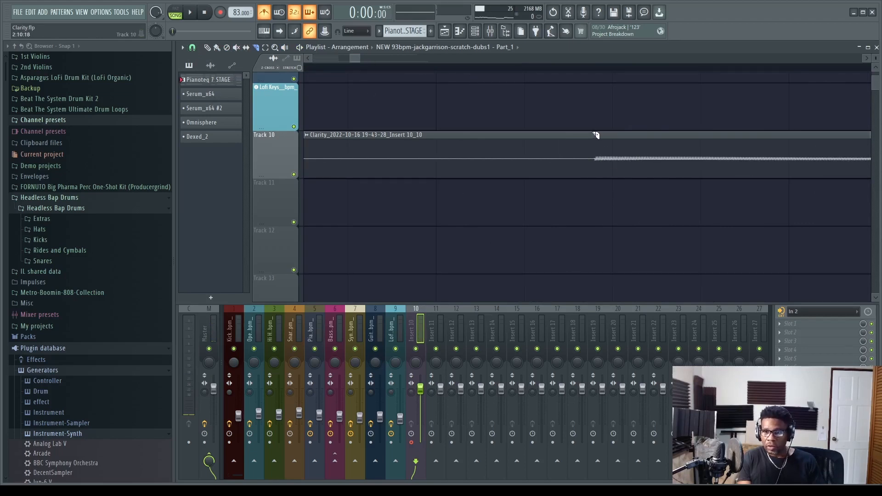
- Slice the Track 10 clip before the late bar 2 note and again before bar 3, and nudge the middle slice slightly later
left_click(593, 179)
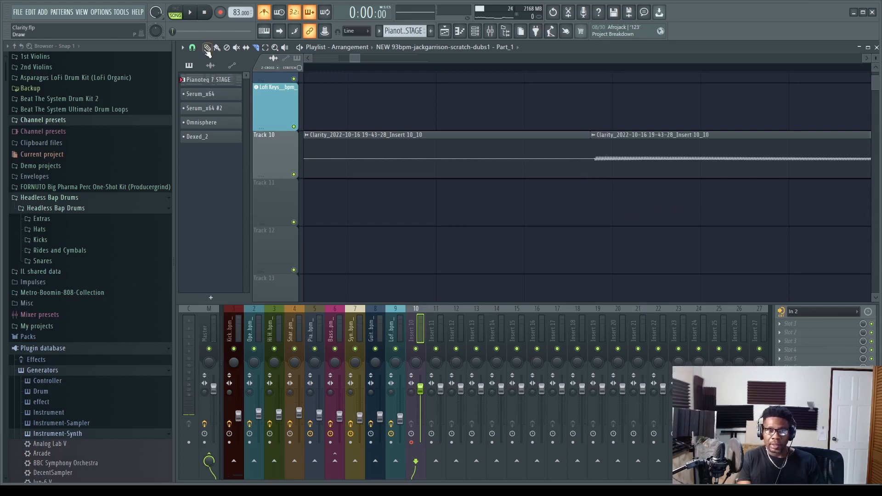
scroll(606, 183, "down", 3)
scroll(700, 155, "up", 3)
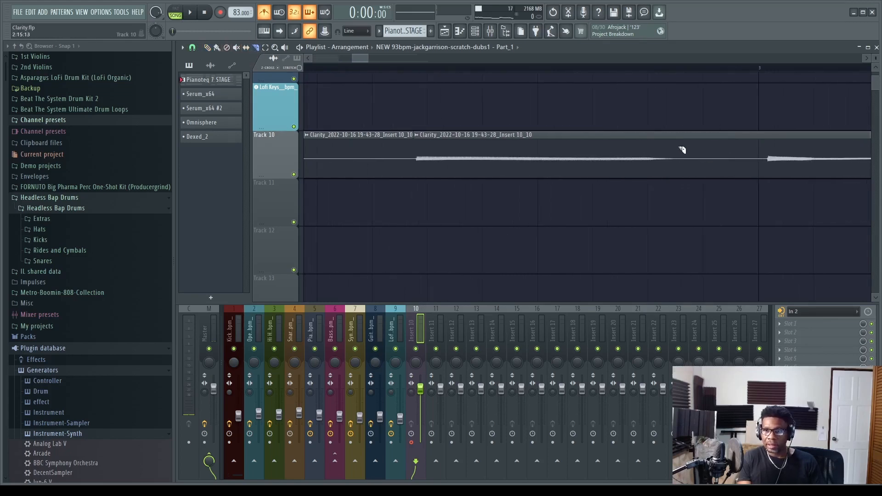
left_click_drag(706, 150, 702, 213)
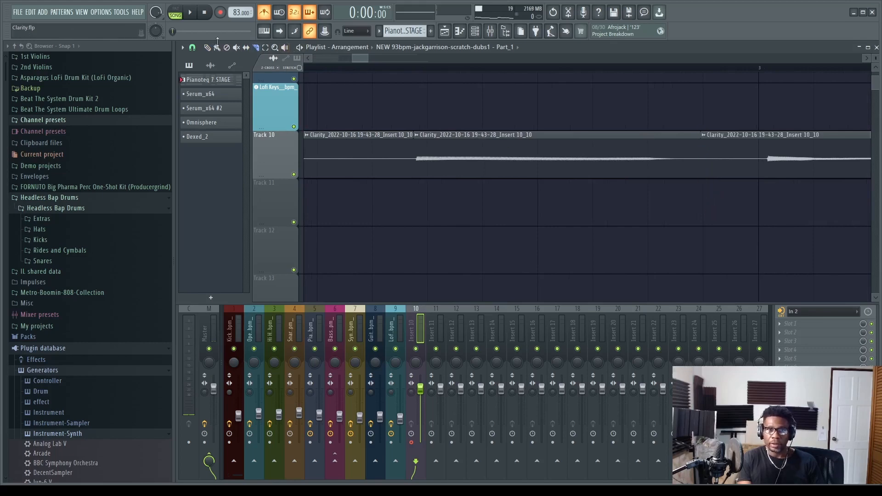
left_click(207, 48)
- Play back the sliced Track 10 take through to its last note to check the corrected timing
scroll(425, 197, "down", 4)
key("space")
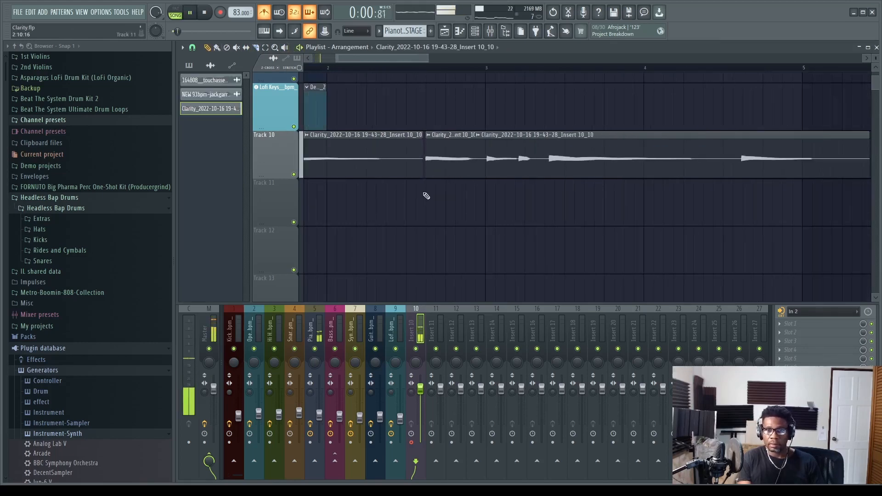
scroll(421, 203, "down", 2)
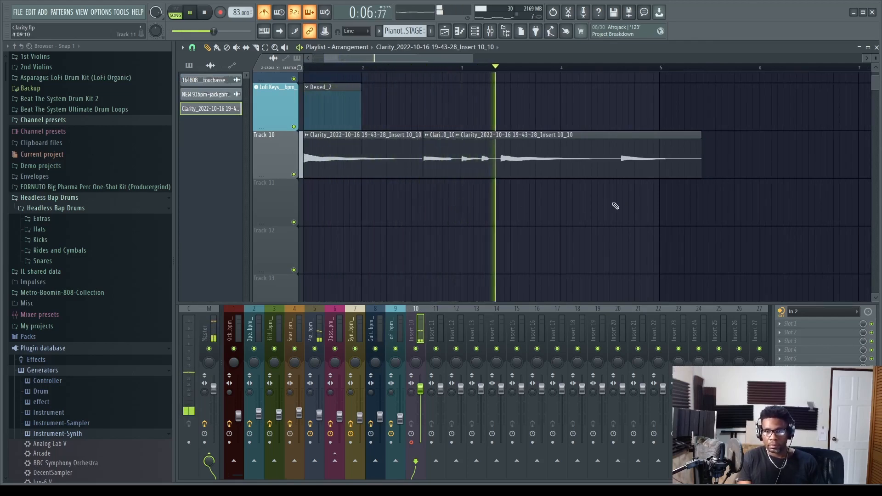
scroll(459, 202, "down", 3)
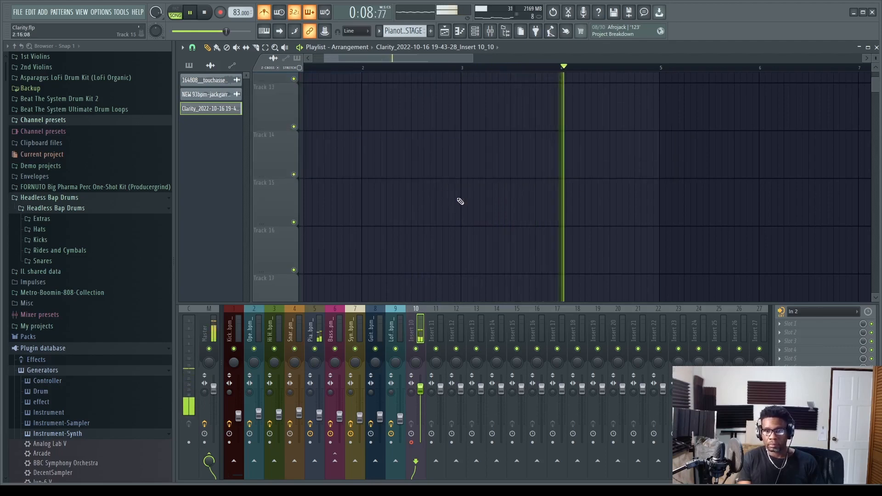
scroll(460, 202, "up", 4)
scroll(450, 205, "down", 2)
scroll(569, 205, "up", 5)
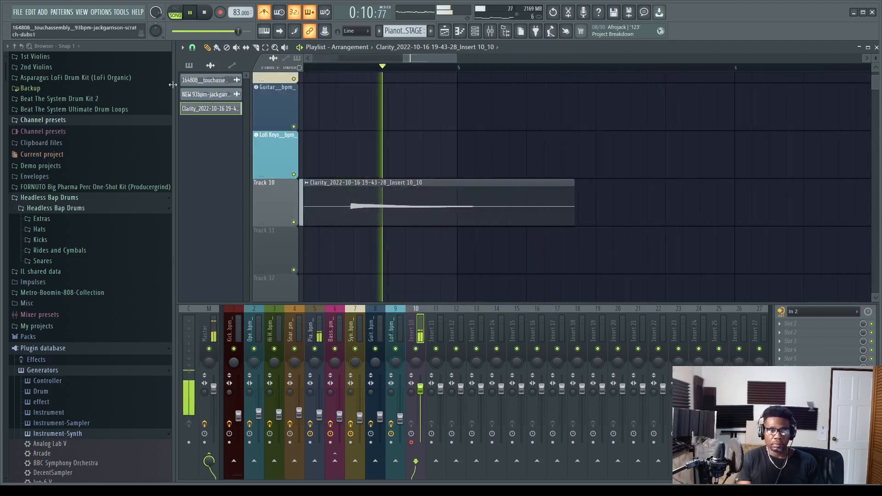
key("space")
- Slice the last Track 10 clip at the start of bar 5 and delete the leftover tail
left_click(256, 48)
left_click_drag(461, 179, 465, 257)
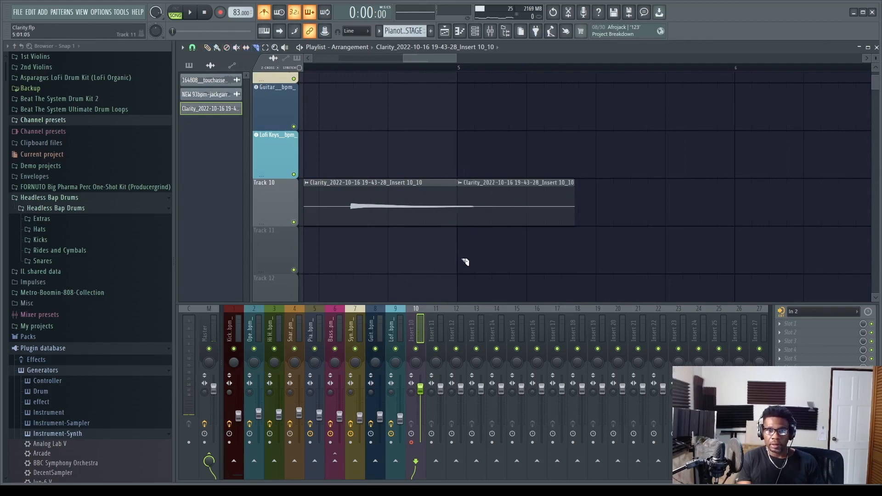
right_click(569, 198)
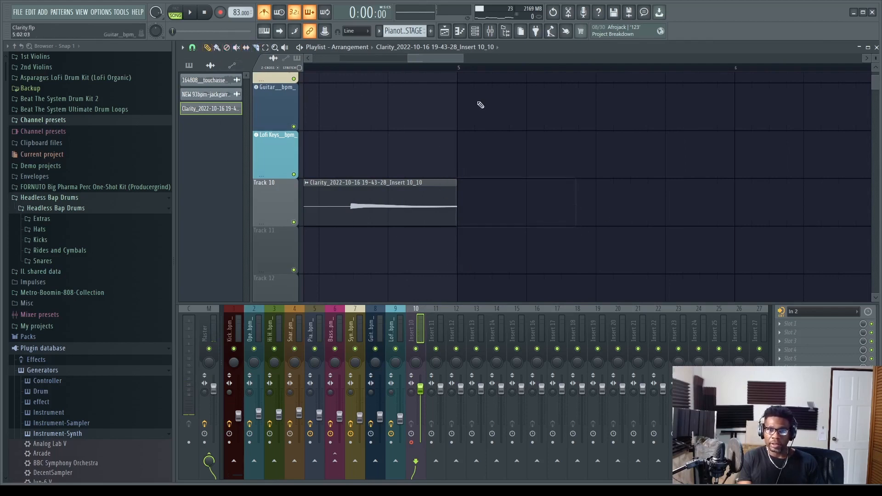
- Review the trimmed four-bar take alongside the other playlist tracks and play it from the start
left_click_drag(439, 61, 281, 59)
scroll(560, 234, "down", 1)
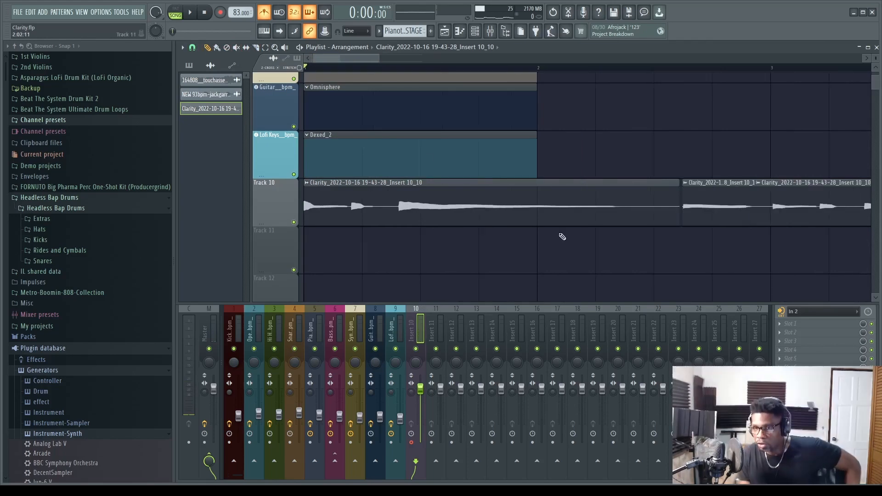
scroll(562, 236, "down", 5)
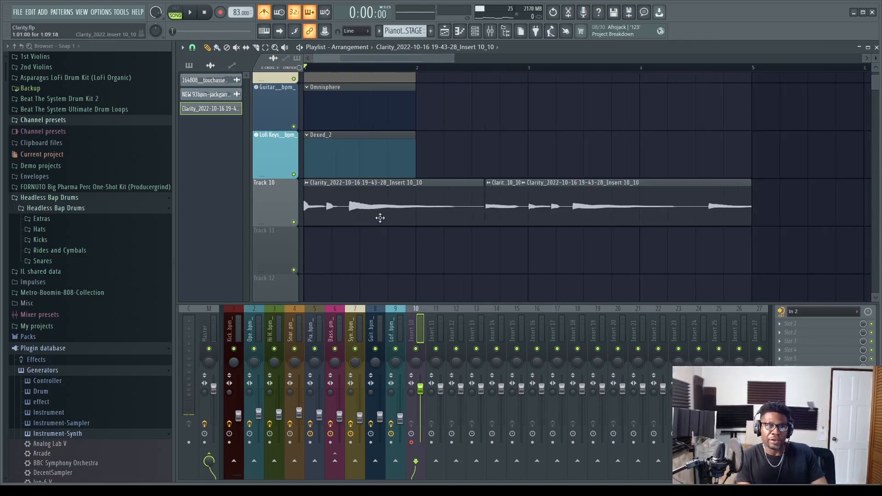
scroll(369, 171, "up", 5)
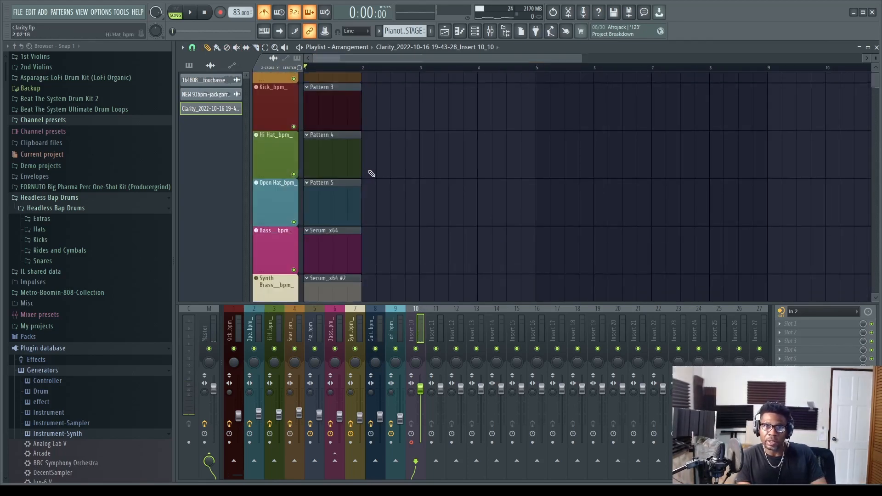
scroll(359, 93, "down", 6)
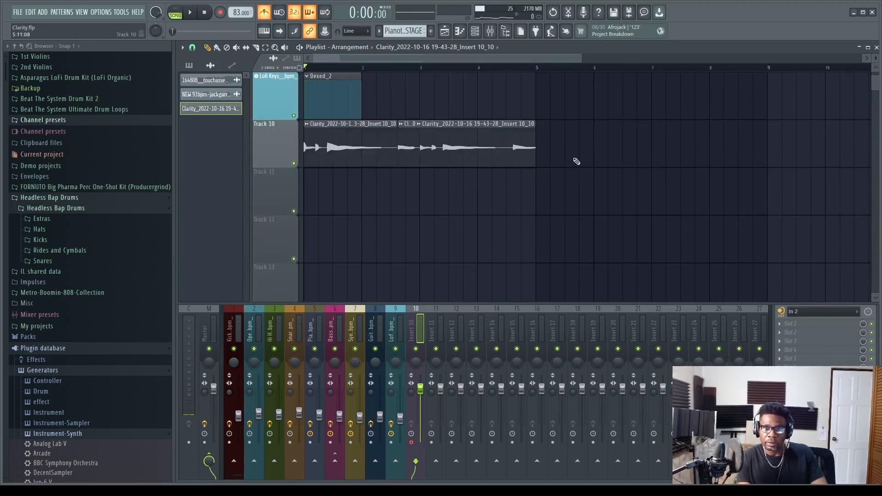
key("space")
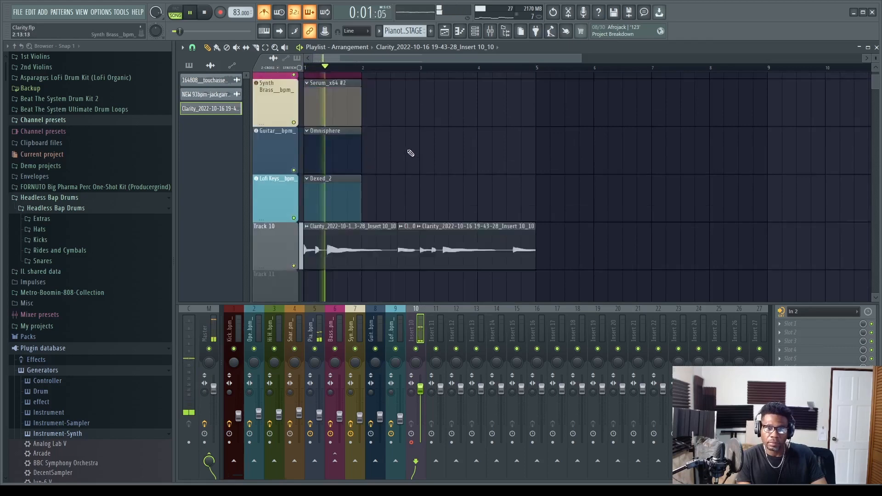
key("space")
- Lower the Insert 10 fader to about -12.5 dB and link playlist Track 10 to that mixer track
left_click_drag(421, 389, 420, 415)
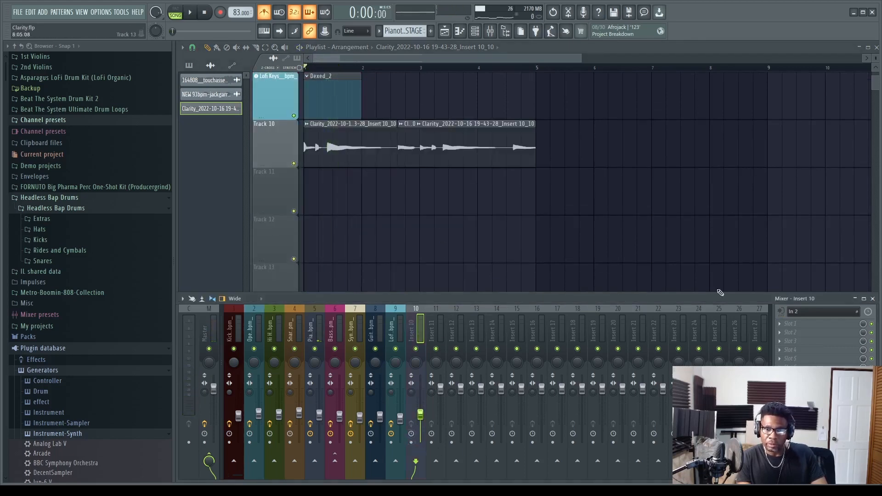
left_click(276, 137)
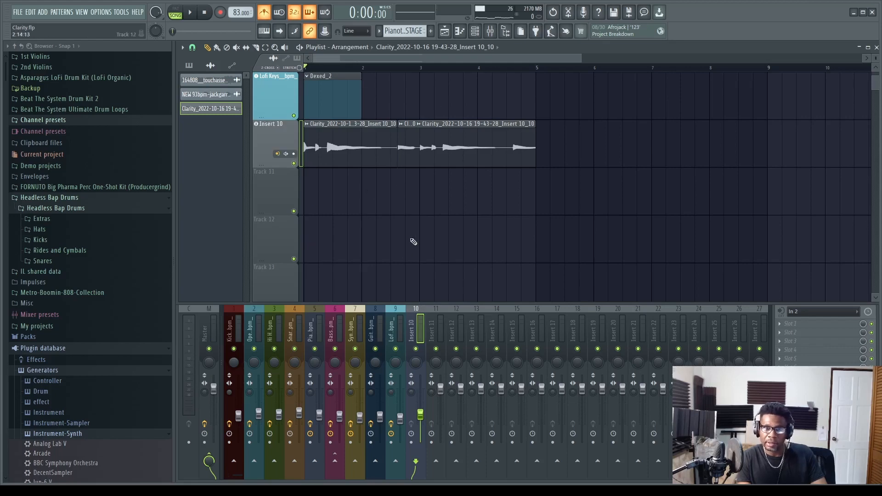
left_click(420, 416)
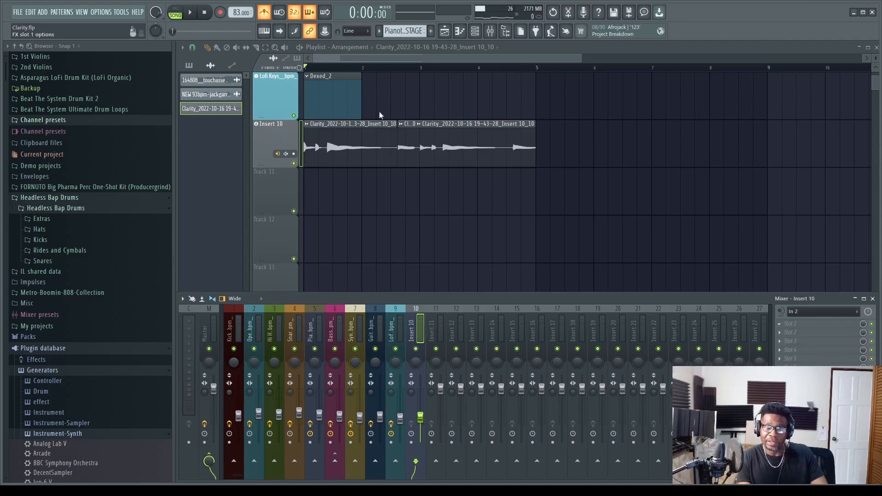
- Load Fruity parametric EQ 2 in slot 1 and Hardcore in slot 3 of mixer track Insert 10
left_click(316, 351)
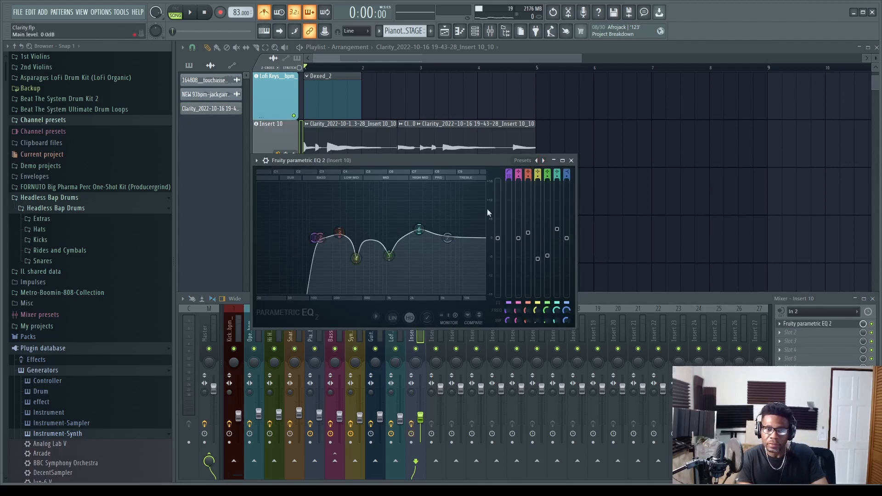
left_click(571, 160)
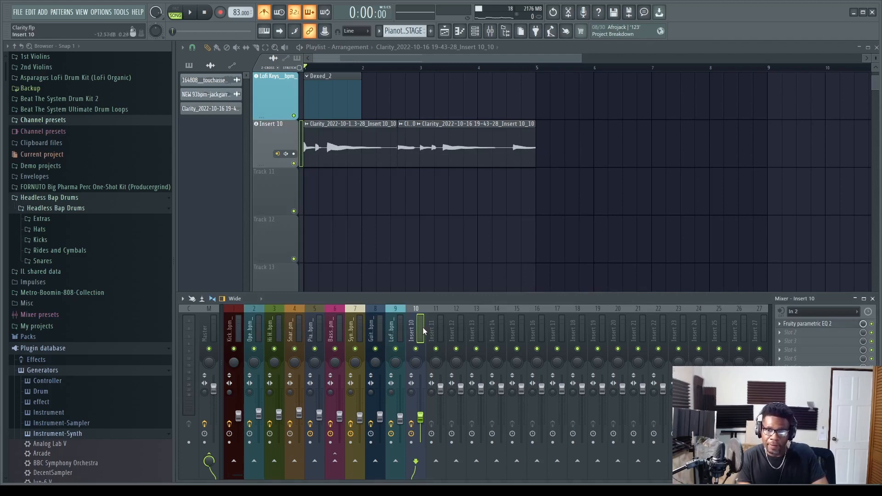
scroll(343, 225, "up", 5)
key("space")
scroll(369, 195, "down", 5)
key("space")
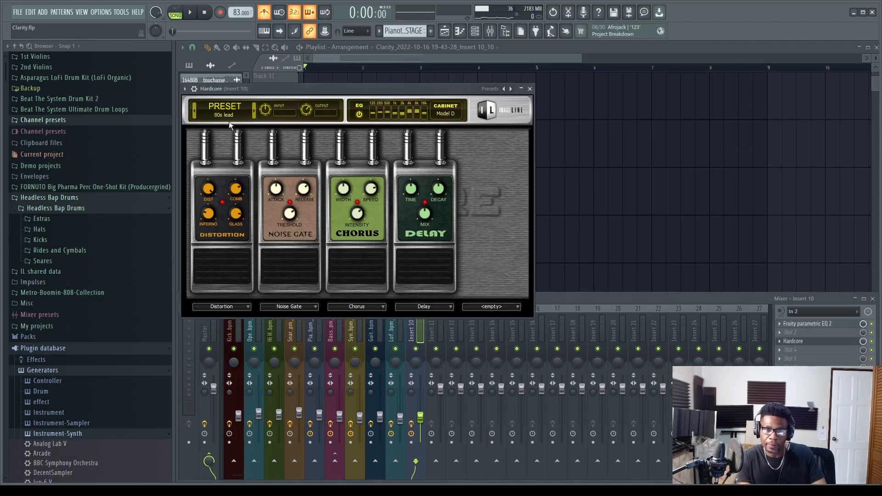
- Load the Jazz Guitar SA preset in Hardcore on Insert 10 and close the plugin
left_click(230, 118)
scroll(399, 209, "down", 2)
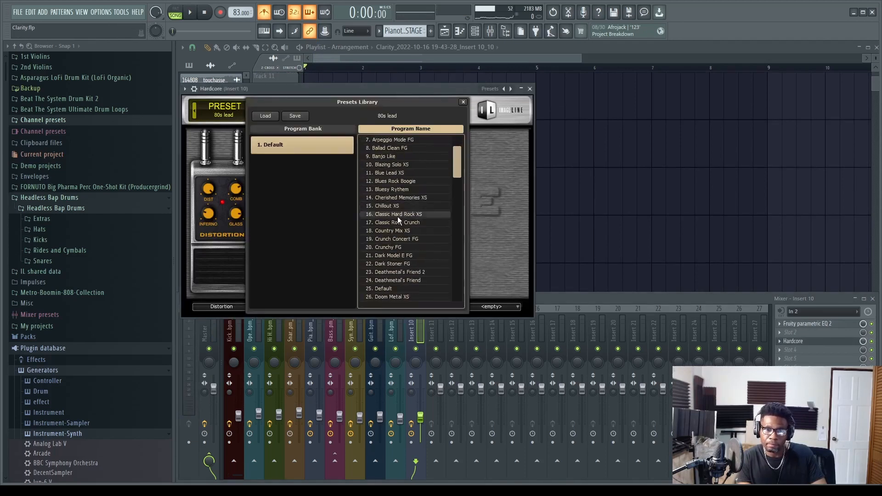
scroll(456, 233, "down", 14)
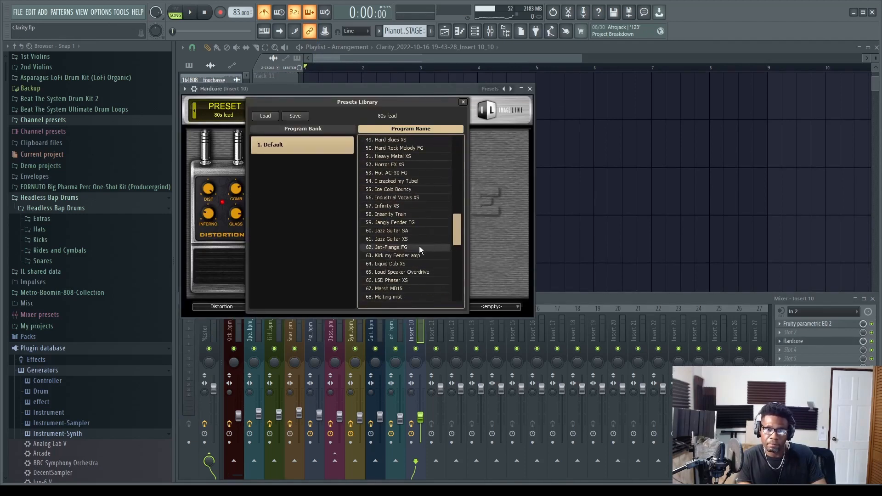
double_click(396, 231)
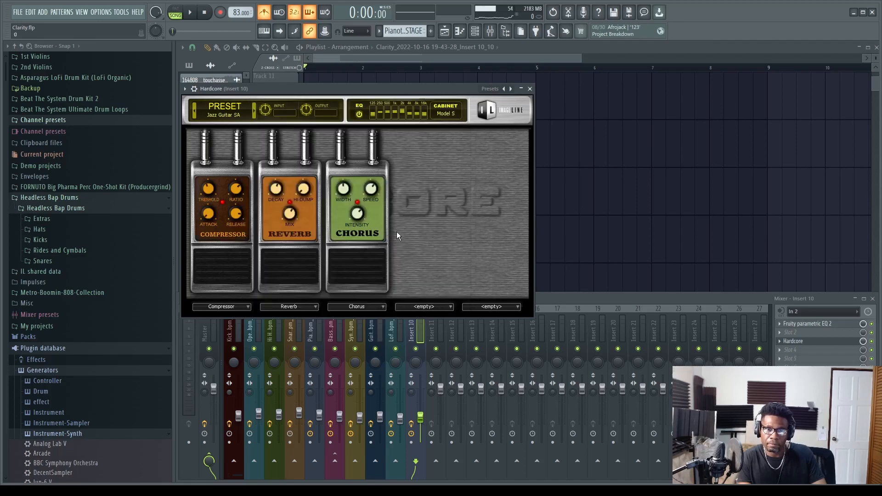
left_click(530, 88)
- Lower the Insert 10 fader during playback and place its playlist track directly below the piano track, named Guitar_83_Cm
key("space")
left_click_drag(420, 416, 420, 426)
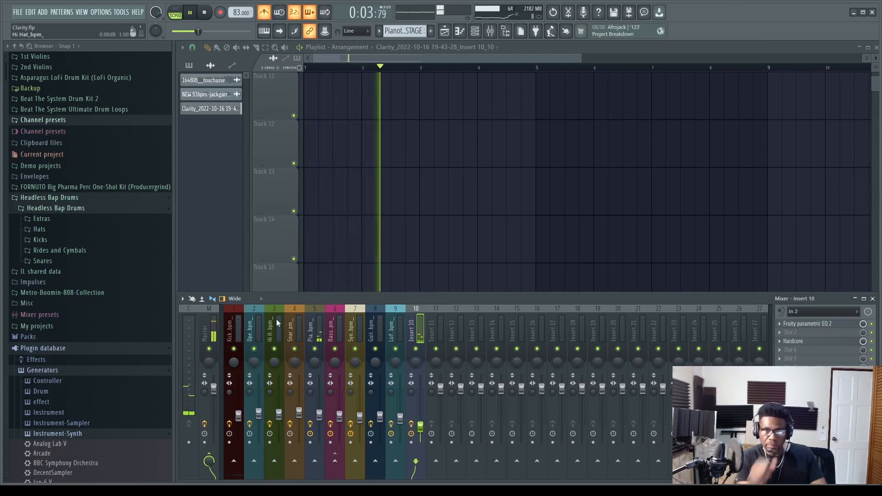
scroll(394, 133, "up", 4)
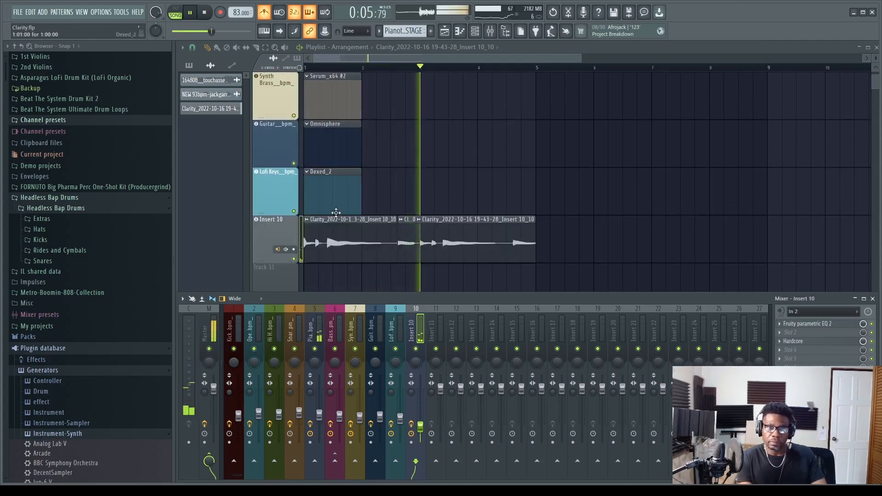
scroll(365, 207, "up", 6)
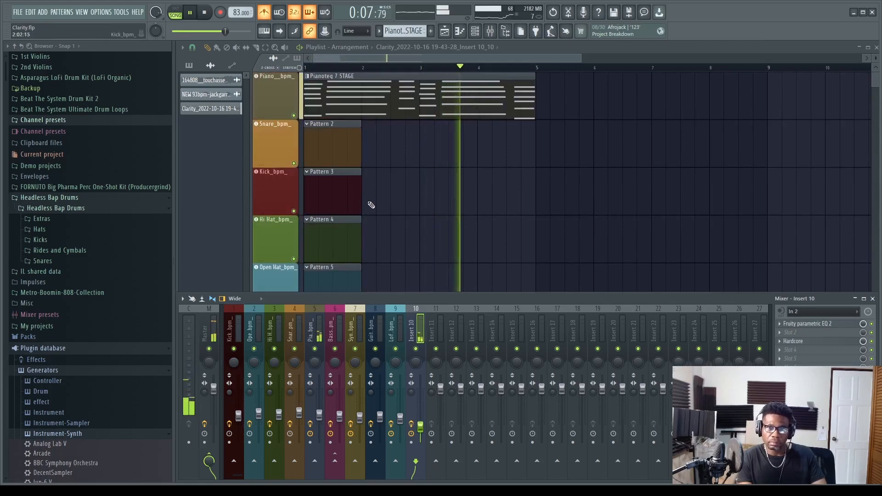
scroll(371, 205, "down", 8)
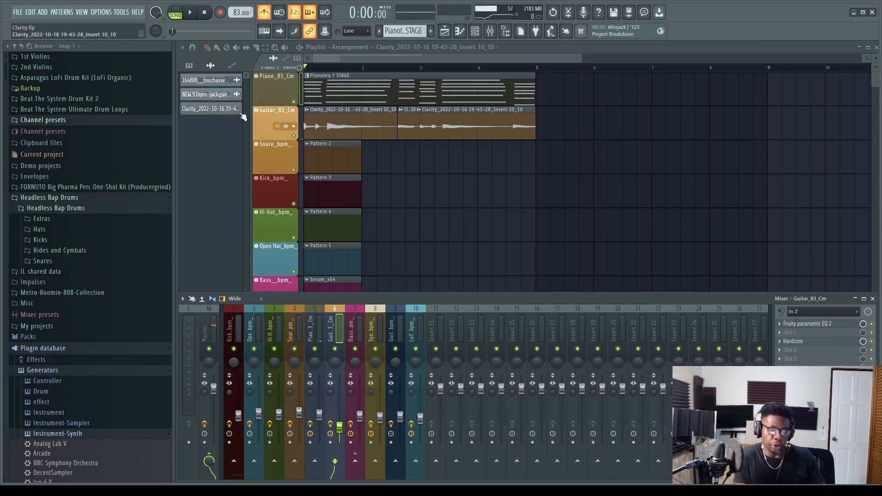
- Play the arrangement from the start to hear the piano and guitar tracks together
mouse_move(271, 123)
left_mouse_down()
mouse_move(269, 190)
mouse_move(269, 122)
left_mouse_up()
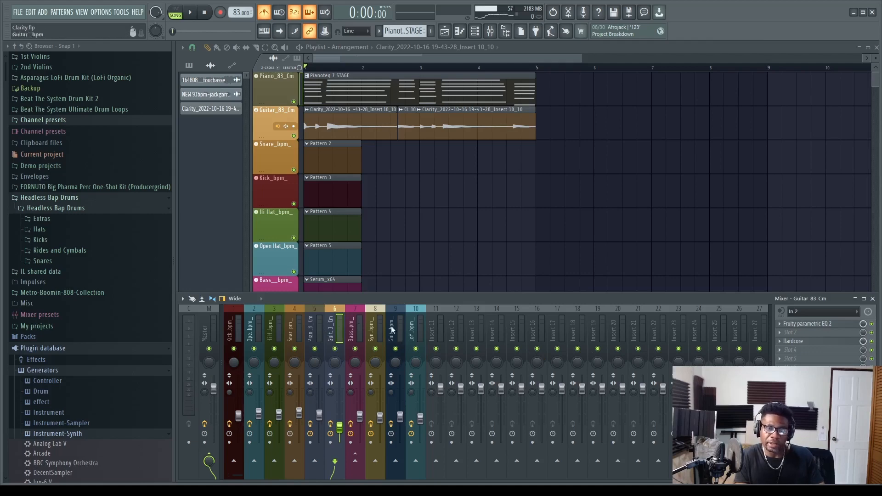
mouse_move(331, 332)
left_mouse_down()
mouse_move(413, 331)
mouse_move(336, 330)
left_mouse_up()
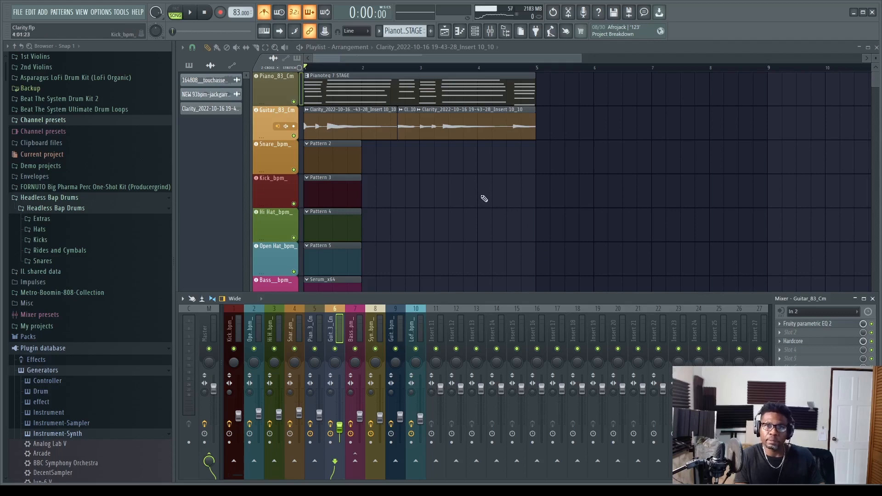
key("space")
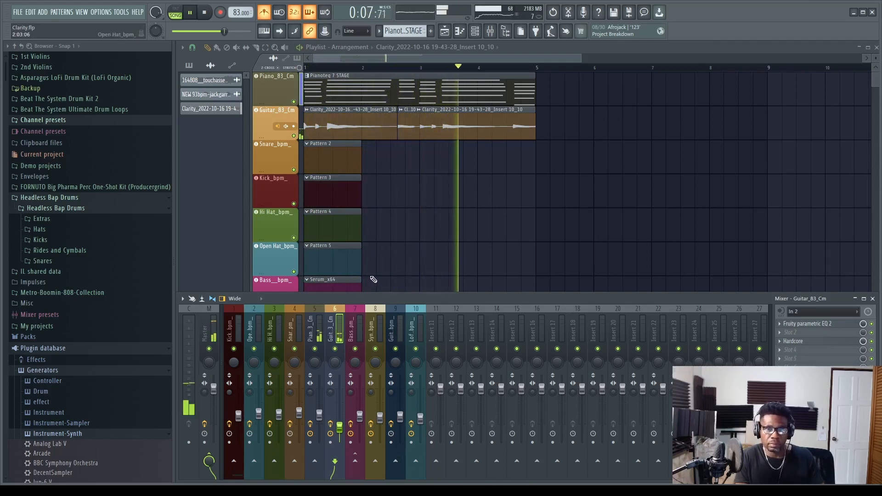
- Record four G3 snare hits over two bars into Pattern 2 using the Rugged Snare preset
key("space")
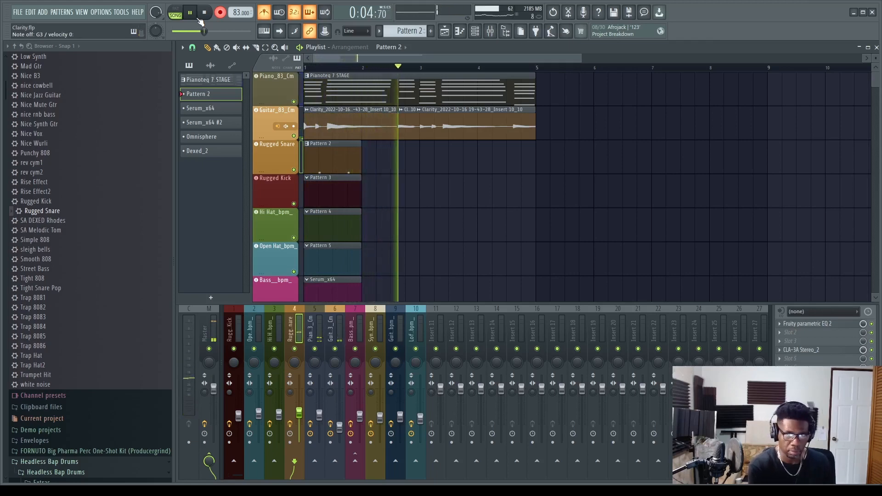
key("space")
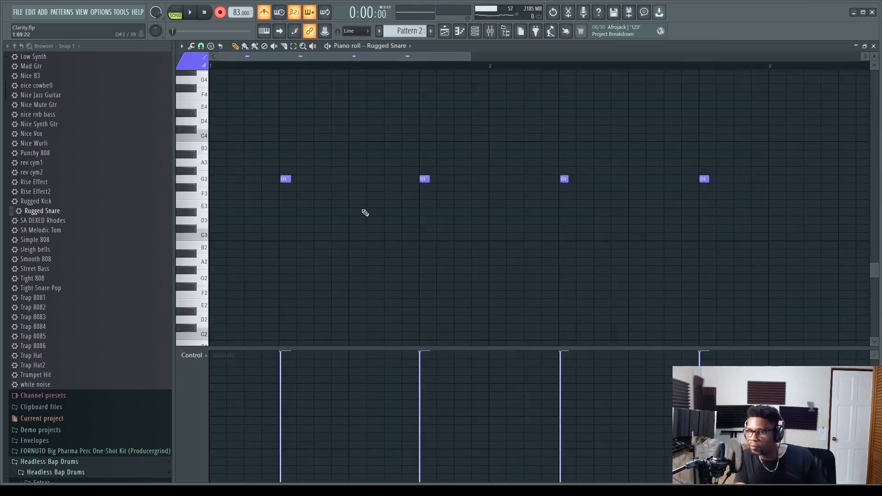
- Examine the recorded Rugged Snare notes in the piano roll, comparing each hit's timing with the beat lines
scroll(308, 184, "up", 3)
scroll(313, 184, "down", 3)
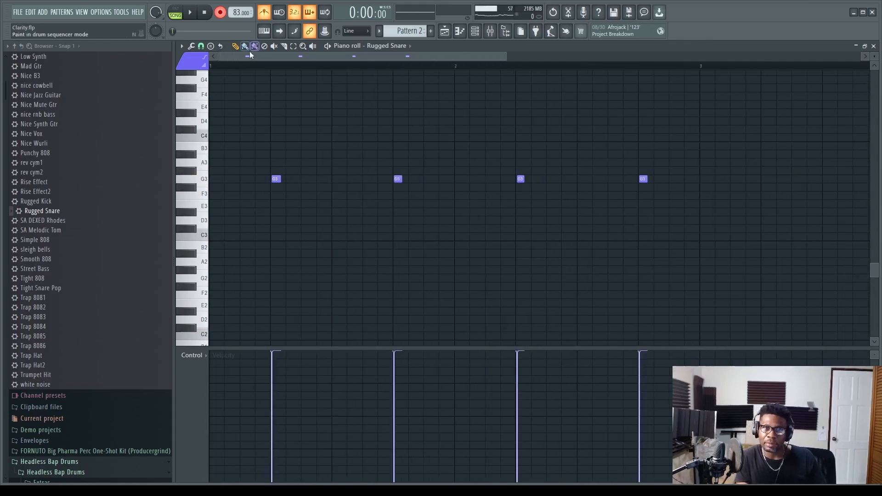
scroll(564, 275, "down", 2)
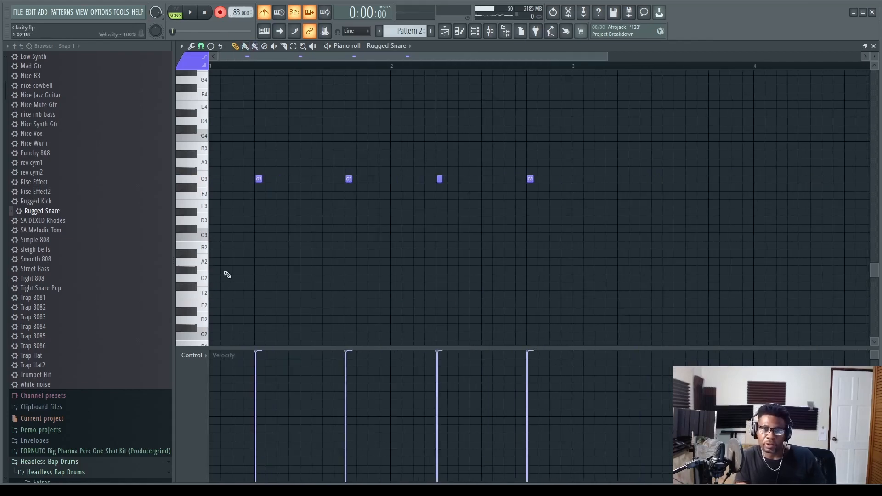
scroll(230, 193, "up", 1)
scroll(243, 211, "up", 3)
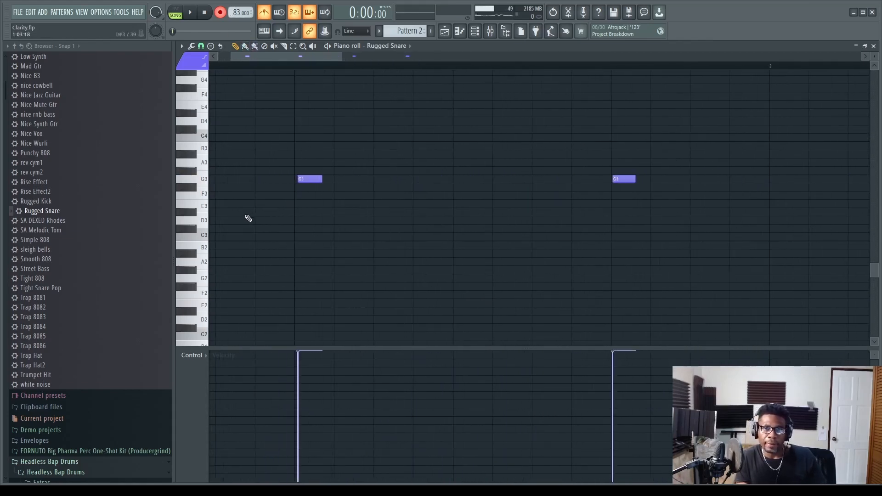
scroll(304, 261, "down", 4)
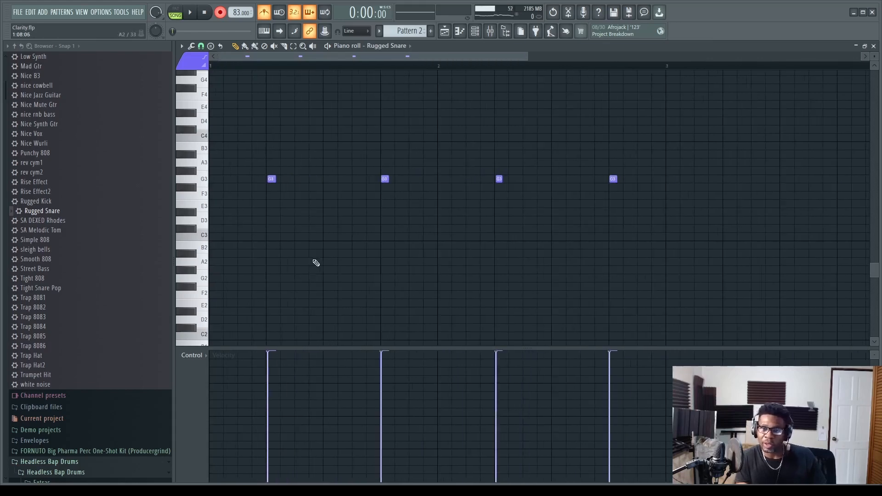
scroll(546, 227, "up", 3)
scroll(547, 230, "down", 3)
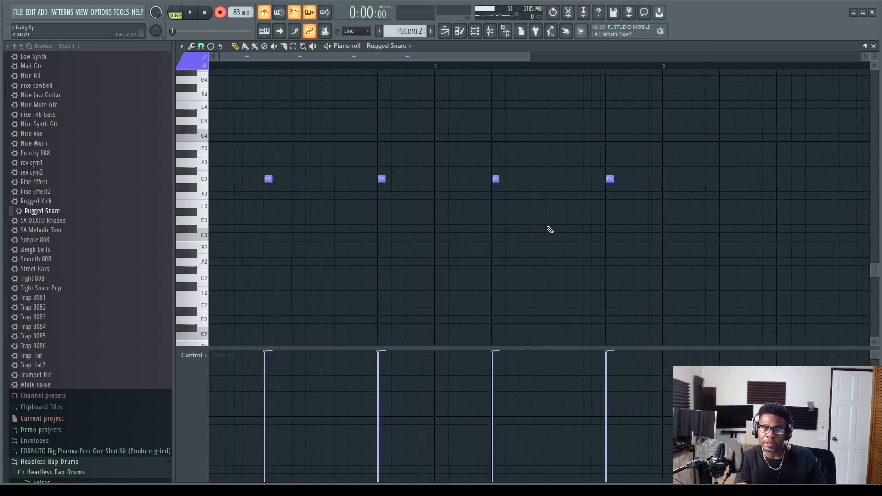
scroll(480, 238, "up", 2)
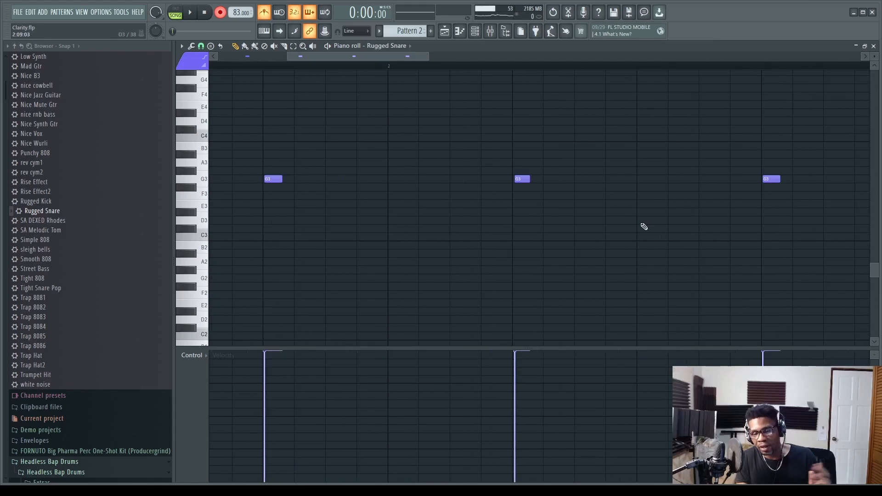
scroll(526, 220, "up", 2)
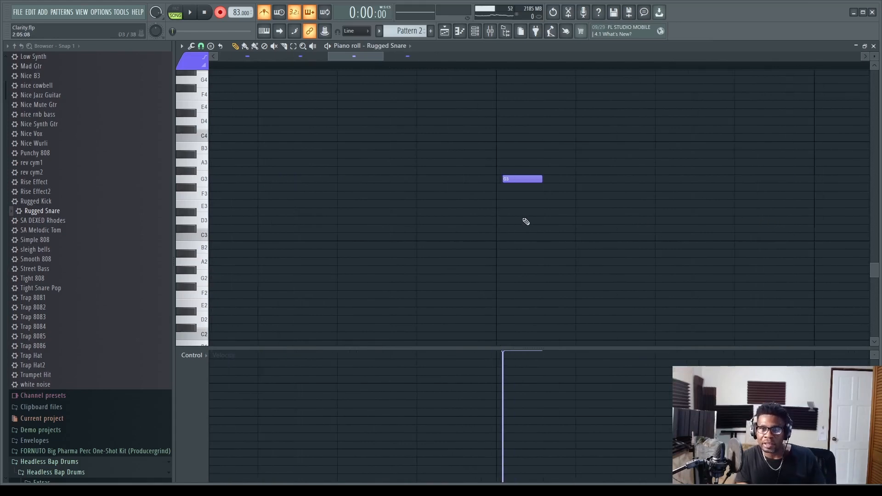
scroll(523, 218, "down", 3)
scroll(522, 219, "down", 1)
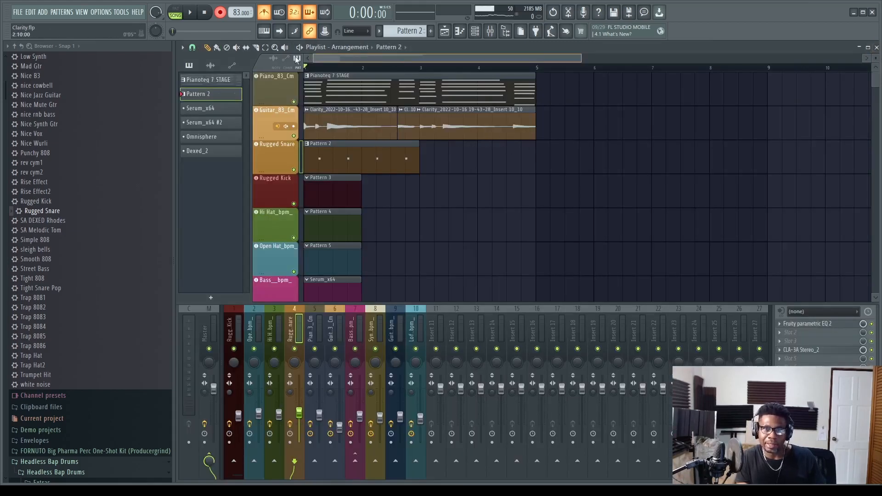
- Place a second Pattern 2 clip at bar 3 of the Rugged Snare track and play the arrangement
left_click(424, 162)
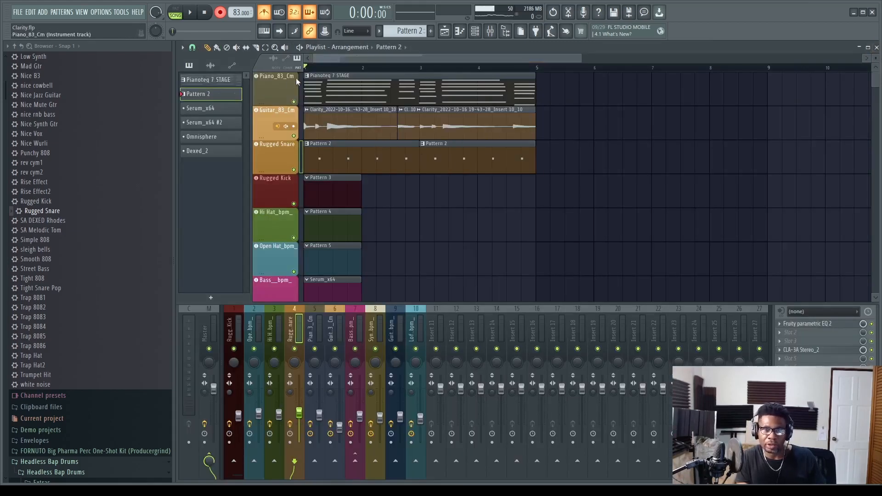
key("space")
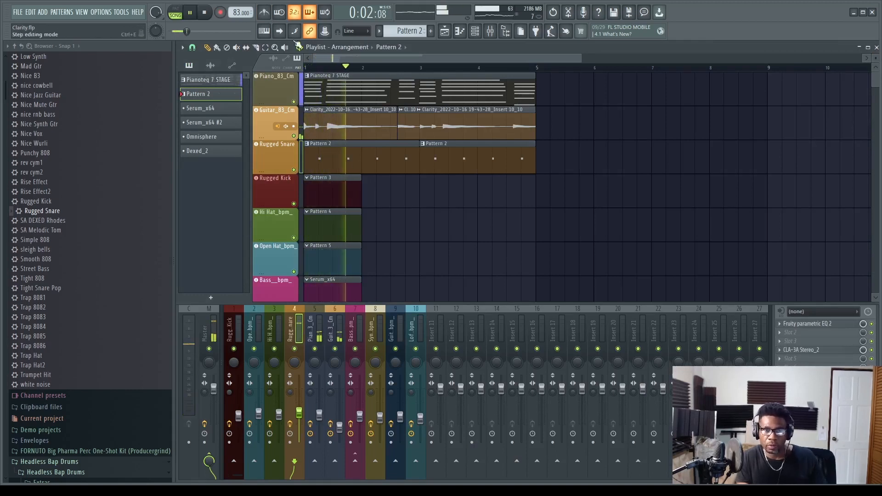
- Load Fruity Reeverb 2 in slot 3 of the Rugged Snare mixer track and reduce its ER and wet levels
left_click(294, 331)
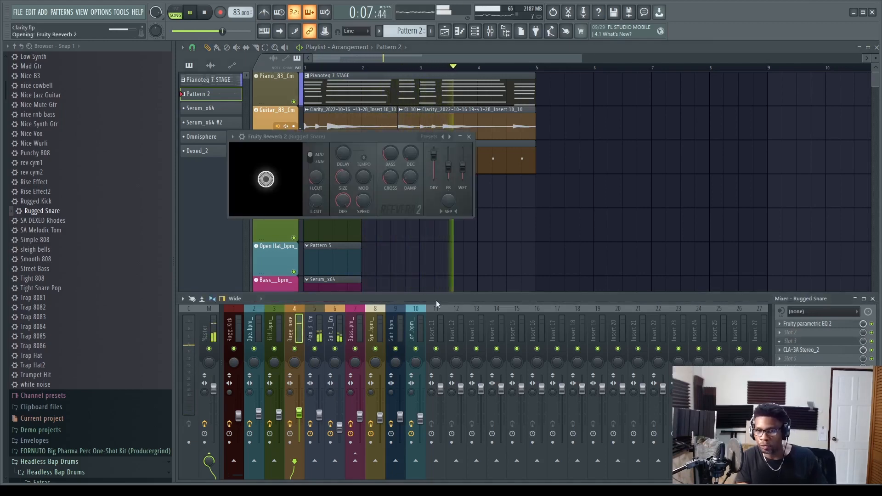
left_click_drag(469, 169, 463, 186)
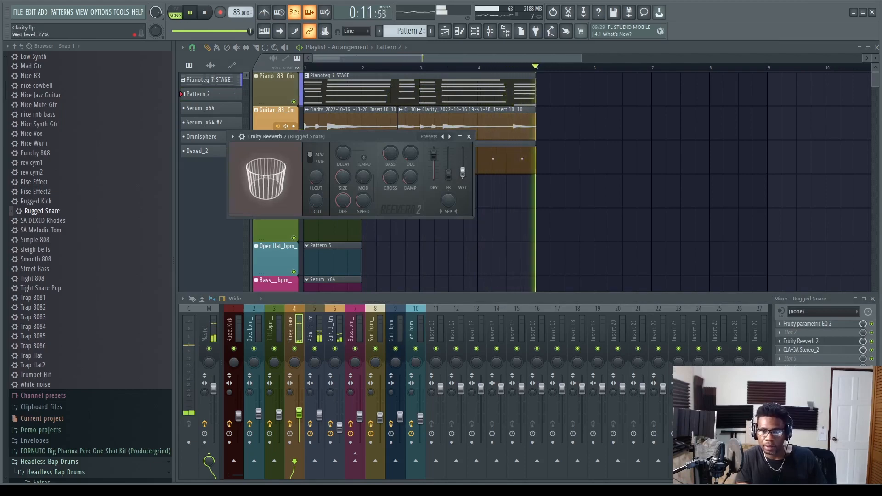
left_click(469, 136)
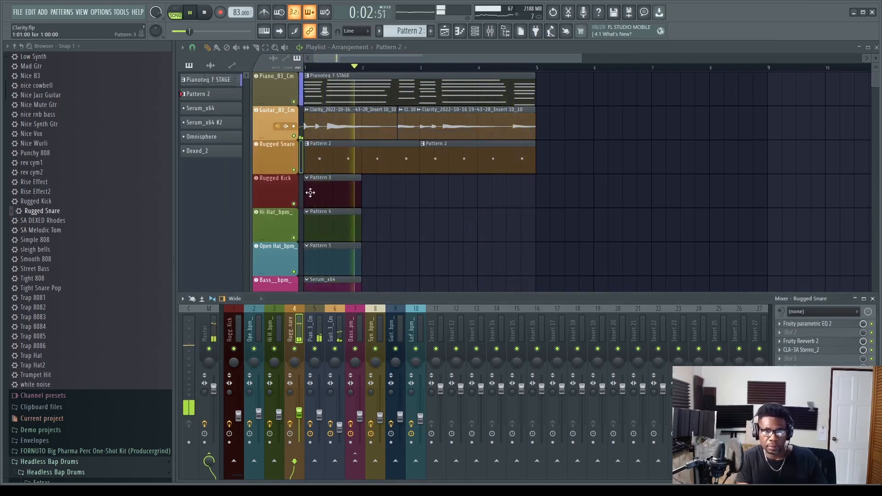
- Record a four-bar kick part on G2 into Pattern 3 with the Rugged Kick channel
left_click(329, 192)
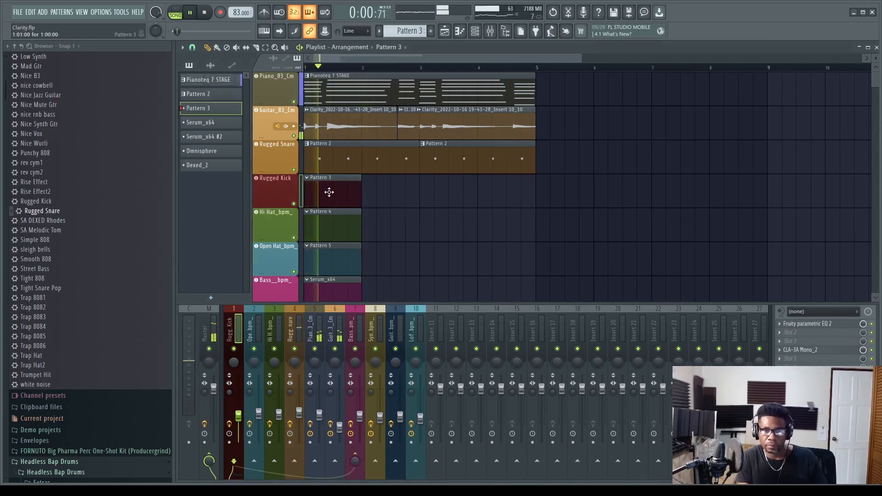
key("space")
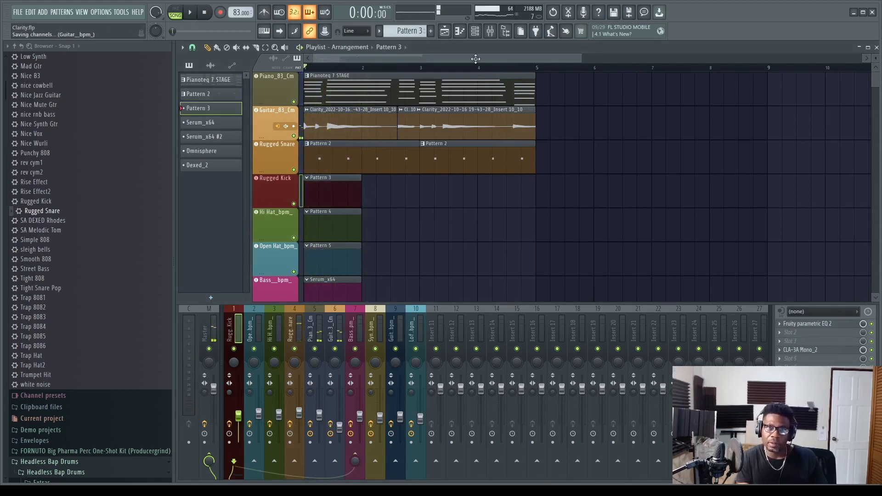
left_click(473, 31)
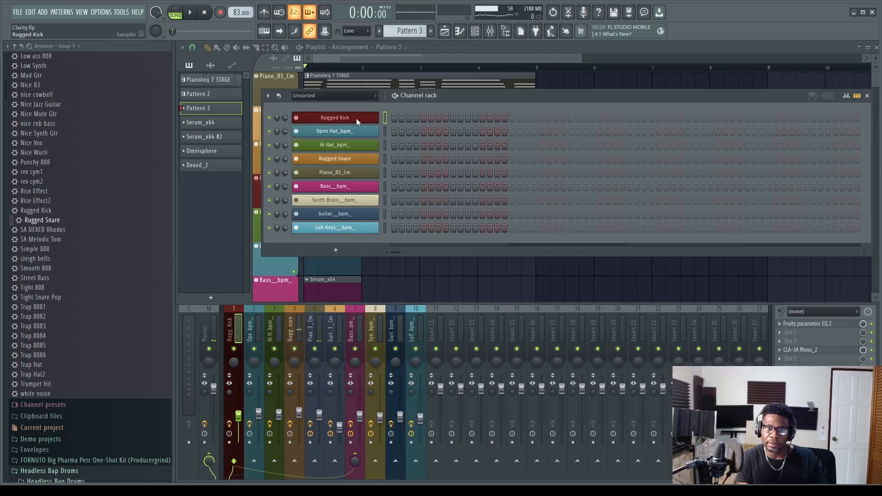
key("F7")
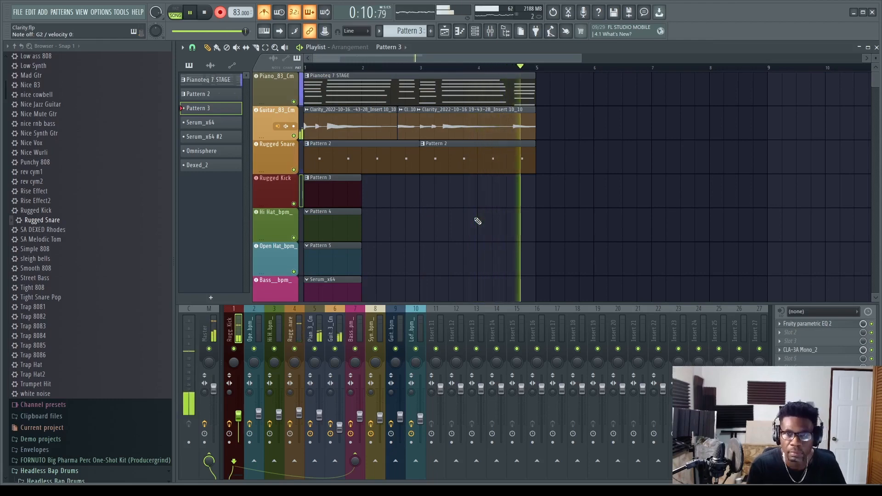
key("space")
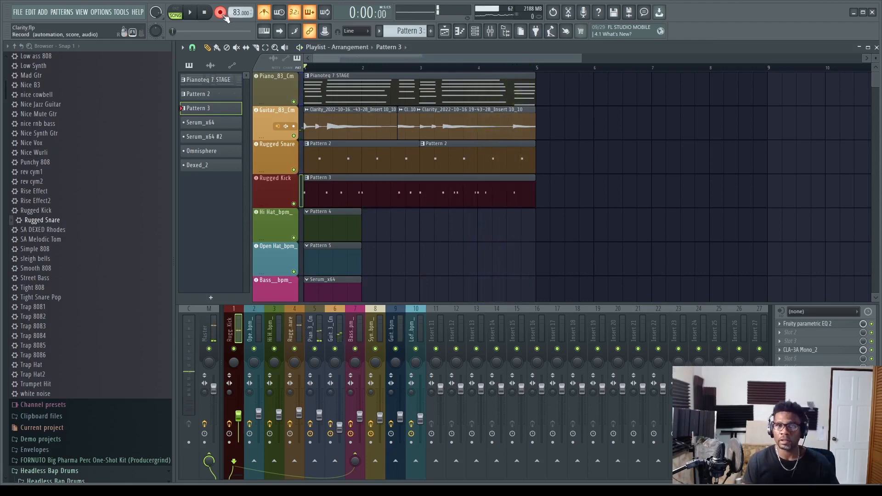
- Nudge the second and third kick notes of bar 1 slightly earlier in Pattern 3's piano roll
double_click(312, 192)
scroll(432, 331, "down", 3)
mouse_move(569, 358)
left_mouse_down()
mouse_move(570, 334)
mouse_move(104, 223)
left_mouse_up()
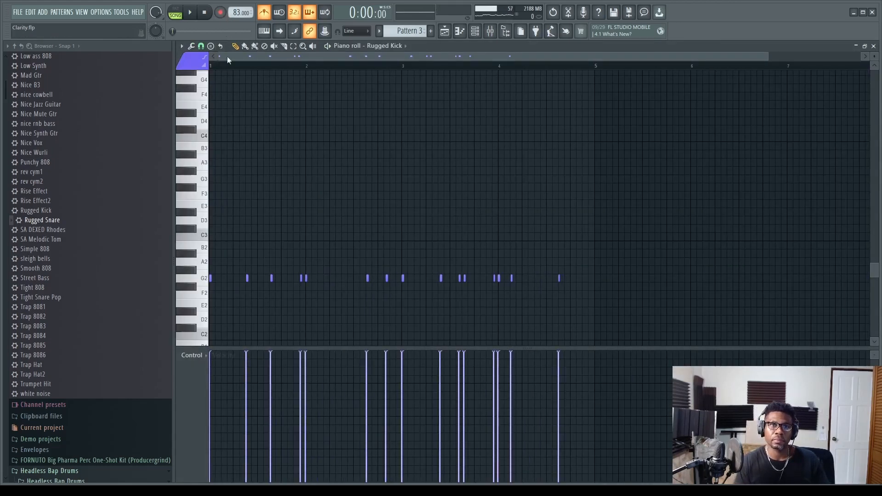
scroll(219, 220, "up", 6)
left_click_drag(424, 279, 422, 278)
key("space")
left_click_drag(558, 279, 556, 279)
- Turn off the metronome and replay the kick part from the start
key("space")
key("space")
key("space")
key("space")
left_click(265, 12)
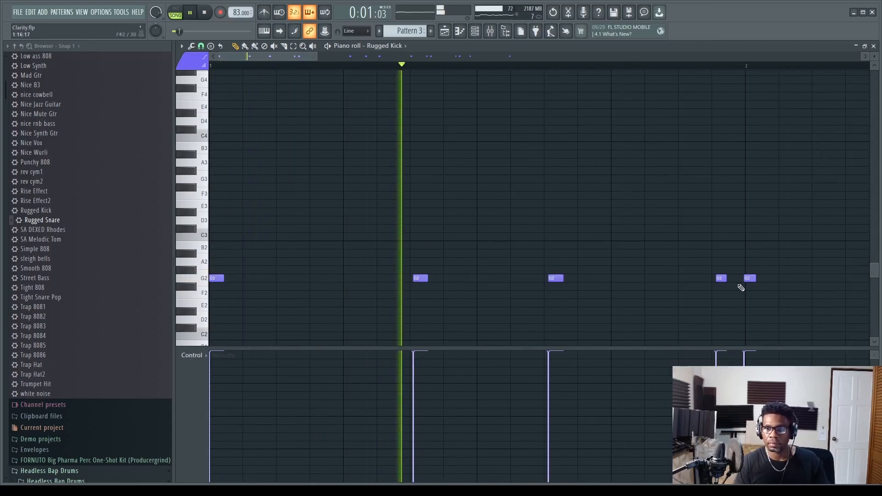
- Lower the velocity of the kick note just before bar 2 to about 57% and check it against the neighbouring notes
scroll(749, 280, "up", 2)
key("space")
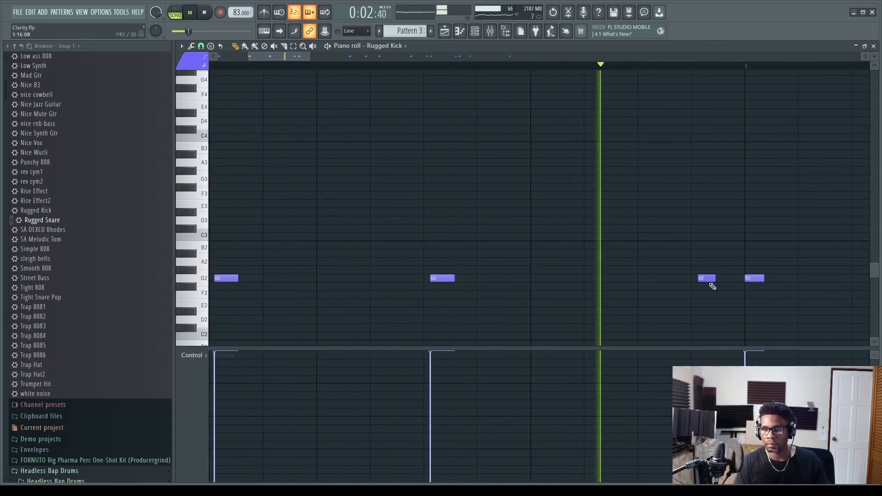
key("space")
scroll(706, 280, "down", 2)
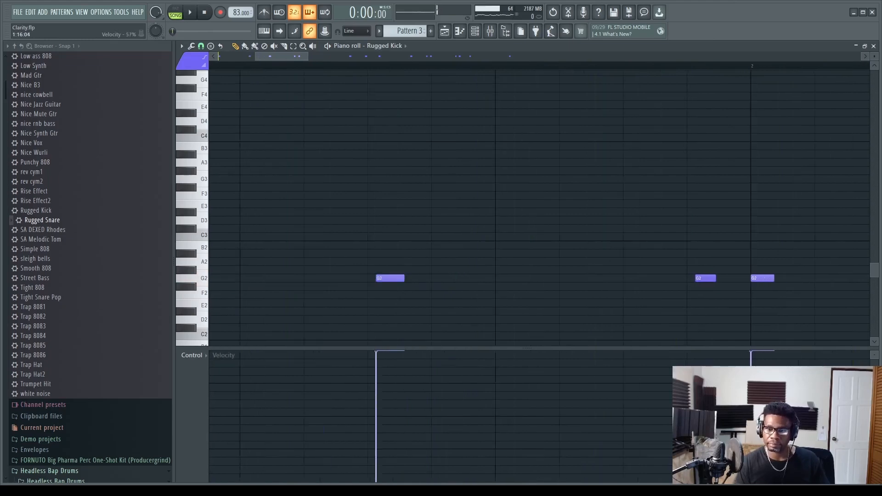
scroll(478, 324, "down", 2)
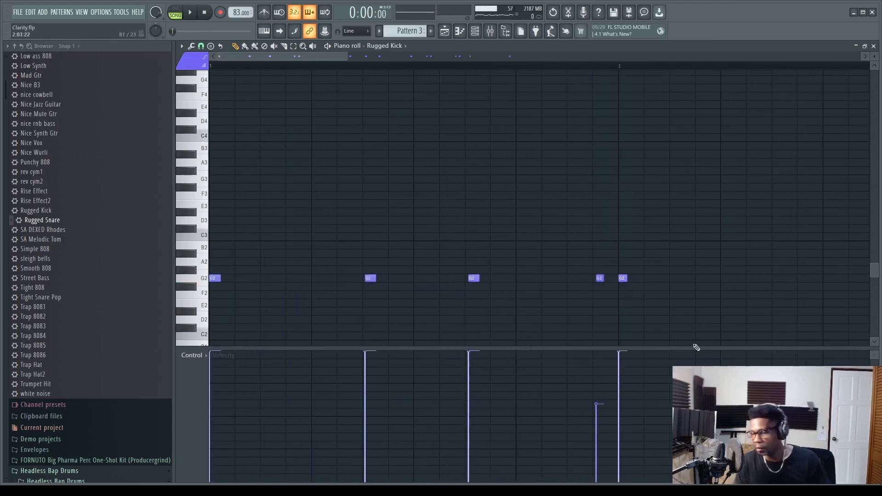
- Play back the kick part and check the note timing across bars 1 and 2 in Pattern 3's piano roll
scroll(638, 340, "up", 2)
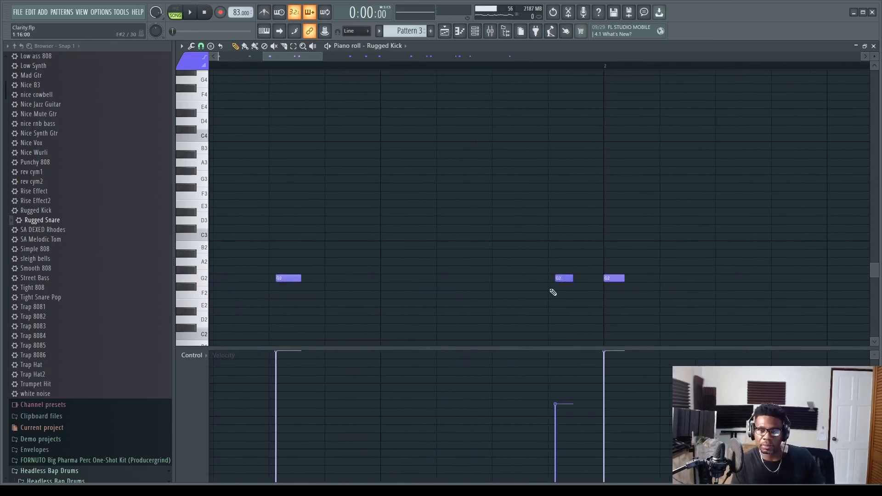
scroll(585, 301, "up", 1)
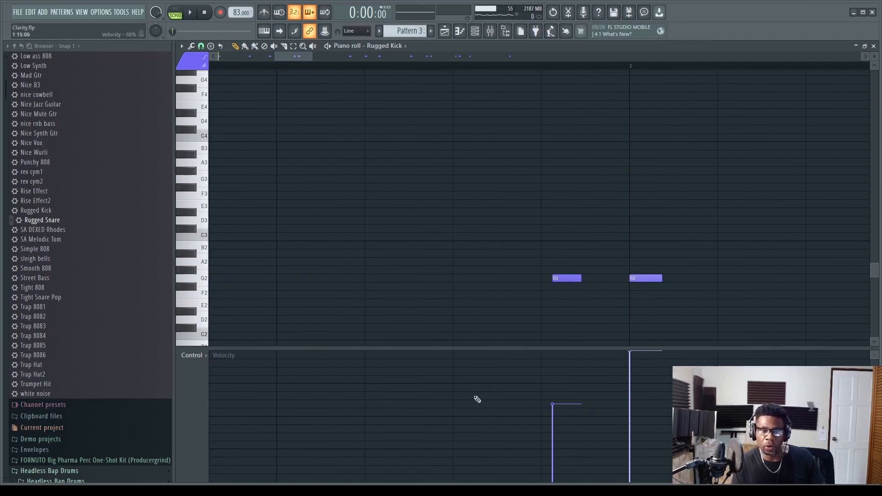
scroll(557, 390, "down", 2)
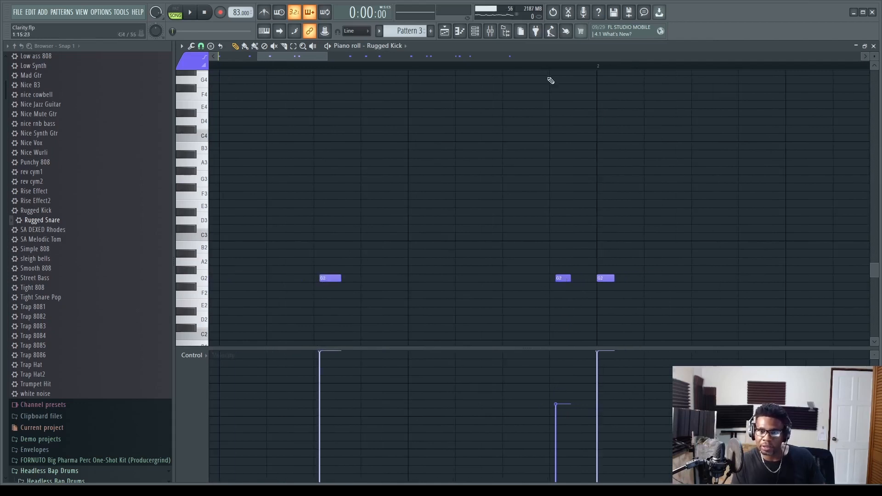
left_click_drag(307, 57, 270, 57)
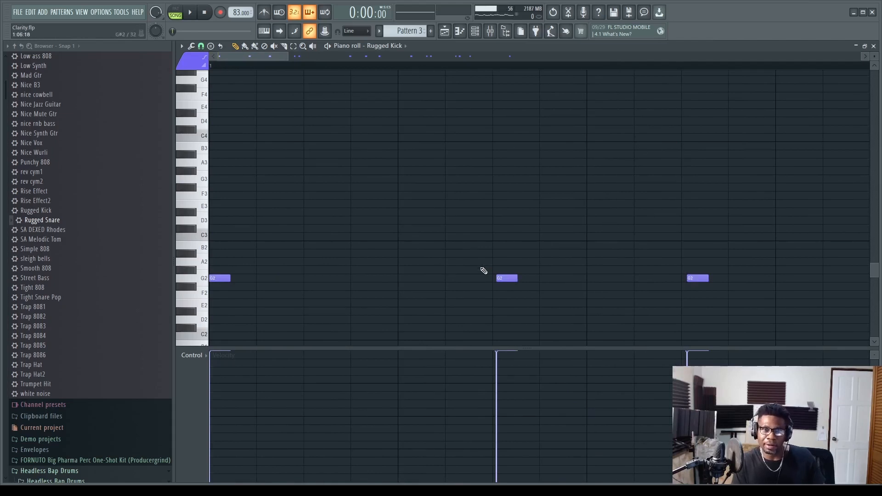
key("space")
scroll(480, 272, "down", 2)
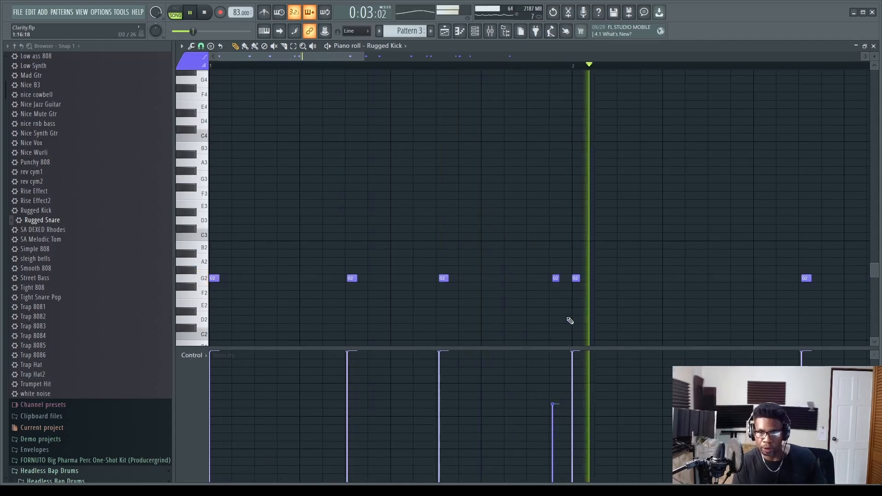
key("space")
left_click(395, 56)
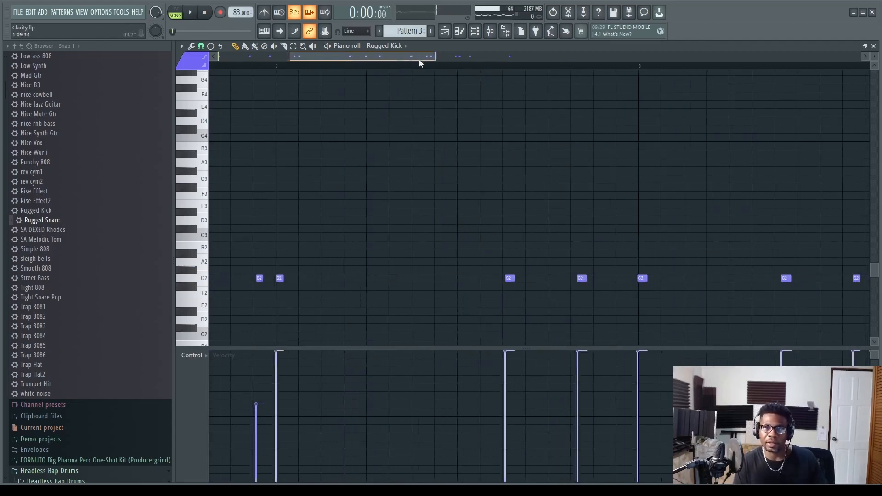
key("space")
- Nudge the last two kicks of bar 2 slightly earlier and the kick at bar 3 slightly later, and replay the part
scroll(388, 280, "up", 2)
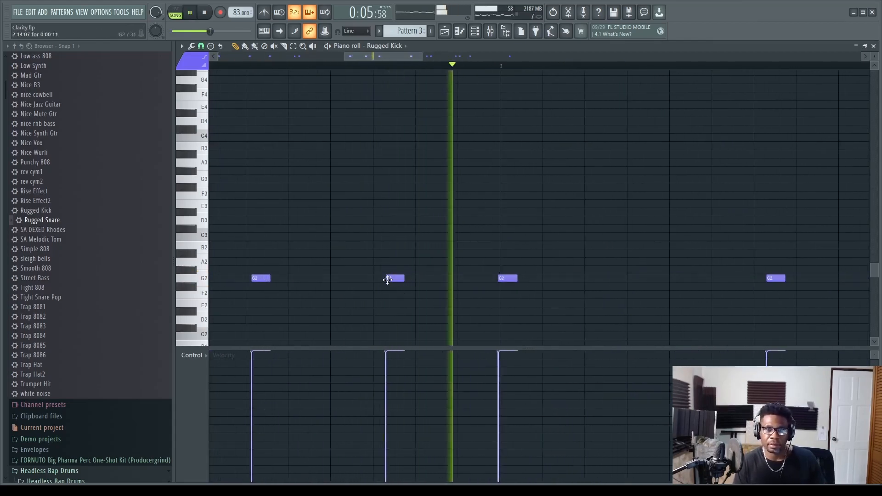
left_click_drag(383, 280, 382, 280)
key("space")
left_click_drag(503, 279, 508, 280)
key("space")
key("space")
key("space")
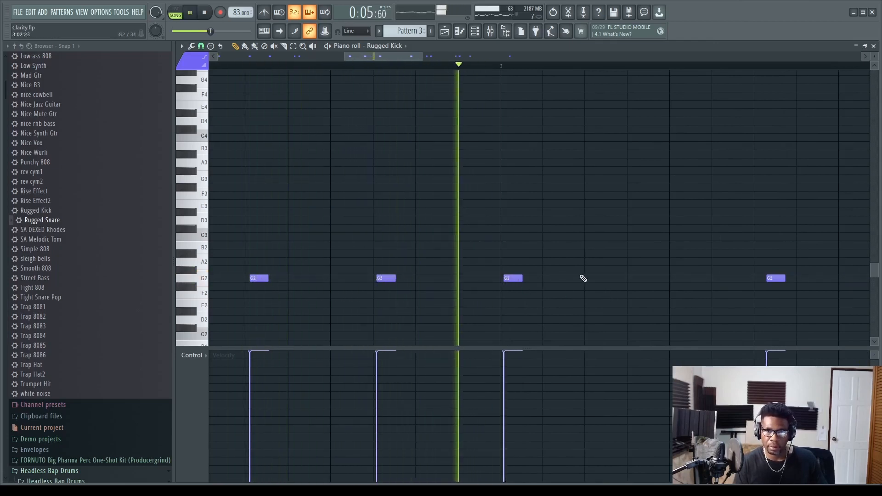
- Nudge the kicks in the middle of bar 3 into time and lower the velocity of the first note of the close pair
left_click_drag(386, 57, 426, 63)
left_click_drag(437, 278, 427, 278)
left_click_drag(568, 278, 592, 280)
left_click_drag(559, 405, 559, 398)
left_click_drag(559, 278, 557, 278)
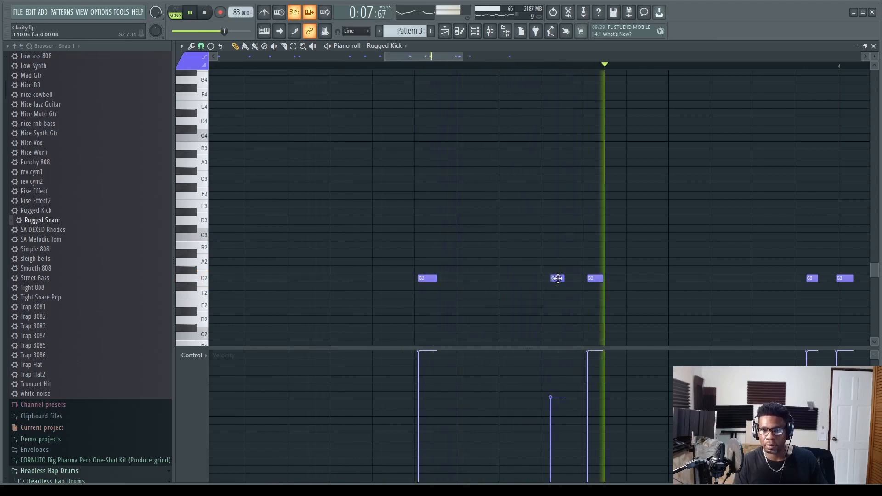
- Move the kick at bar 4 slightly later, lower the kick just before it to about 66% velocity, and close the piano roll
left_click_drag(842, 279, 846, 275)
left_click(807, 397)
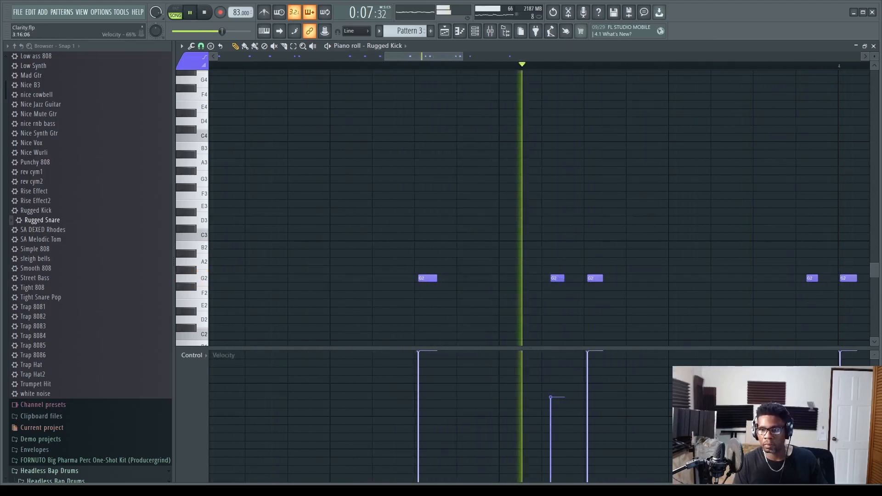
left_click_drag(408, 57, 466, 56)
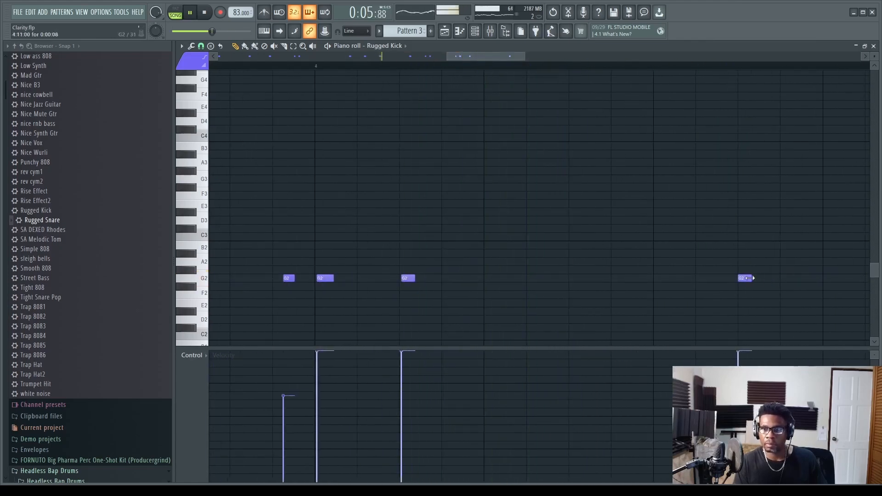
scroll(839, 327, "down", 1)
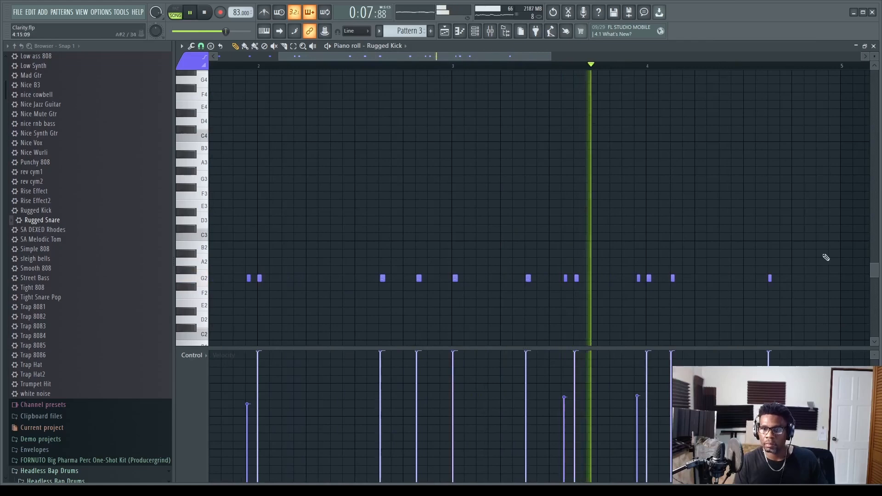
left_click(874, 46)
- Load the UR3_2_Hi Hat sample from the Beat The System Drum Kit 2 hats onto the Hi Hat channel
key("F6")
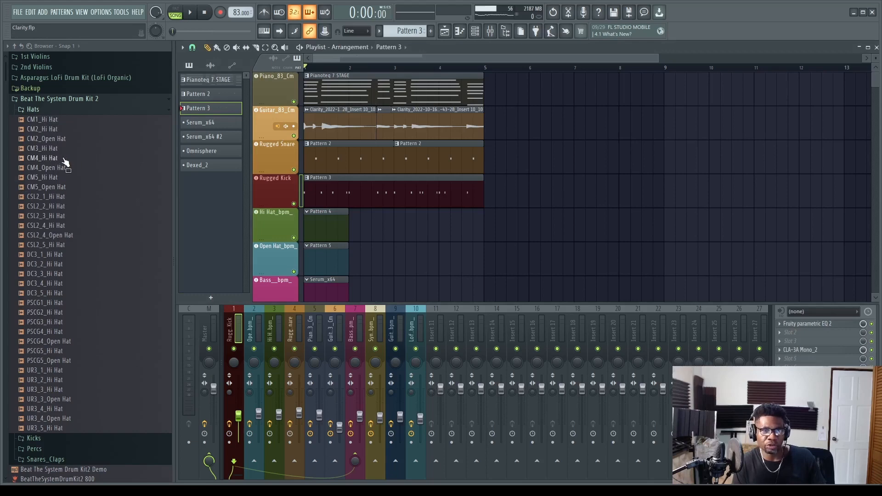
left_click(78, 380)
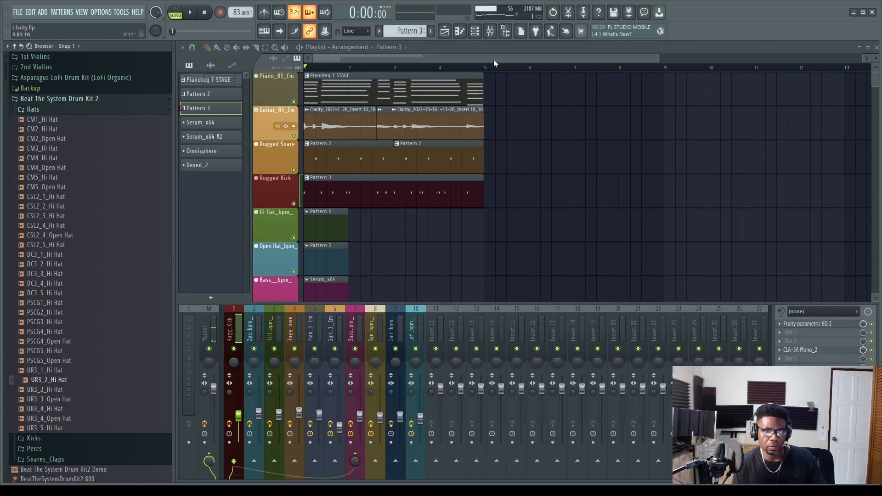
key("F6")
left_click_drag(73, 381, 363, 252)
left_click_drag(340, 141, 336, 146)
left_click(474, 32)
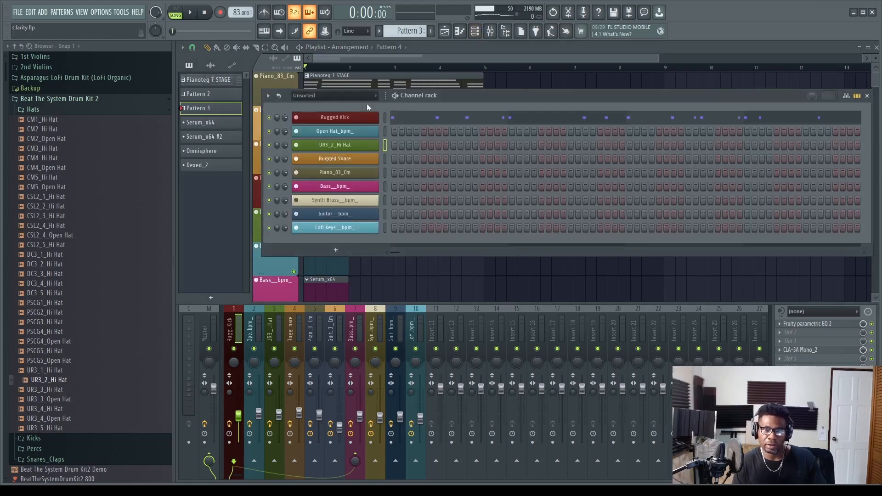
left_click(867, 96)
- Audition the hi-hat's pitches in Pattern 4's piano roll and place two C5 notes an eighth note apart at the start of bar 1
double_click(311, 225)
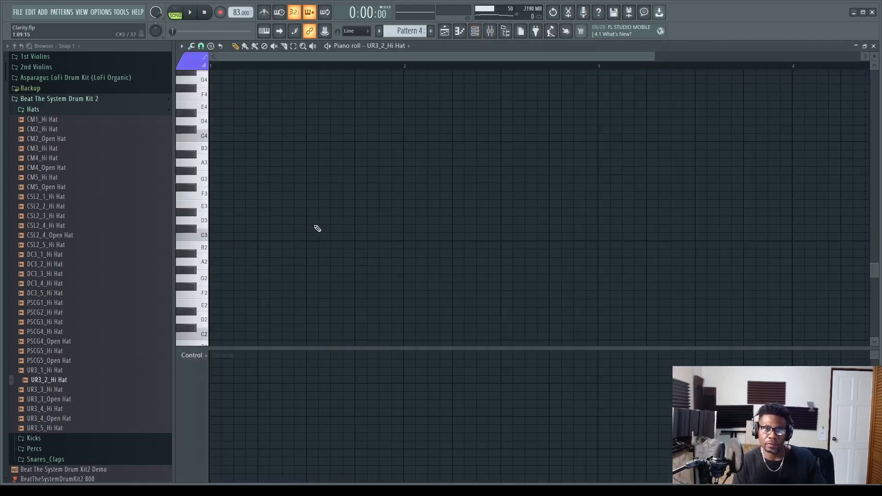
scroll(206, 158, "up", 5)
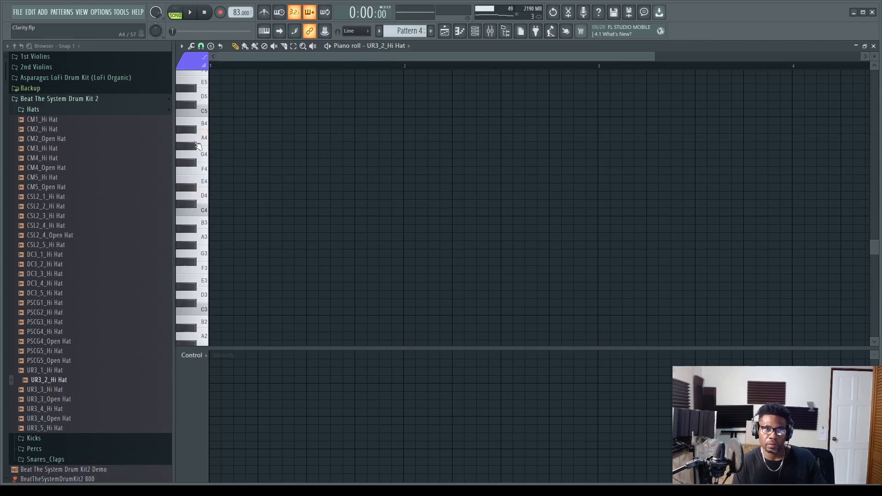
left_click(201, 123)
left_click(200, 133)
left_click(199, 113)
left_click(211, 112)
scroll(225, 132, "up", 4)
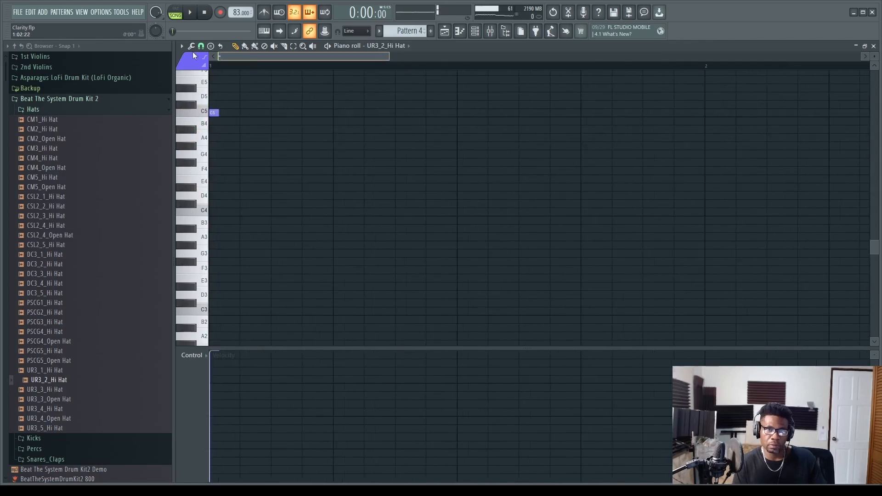
left_click(278, 113)
left_click_drag(277, 115, 273, 114)
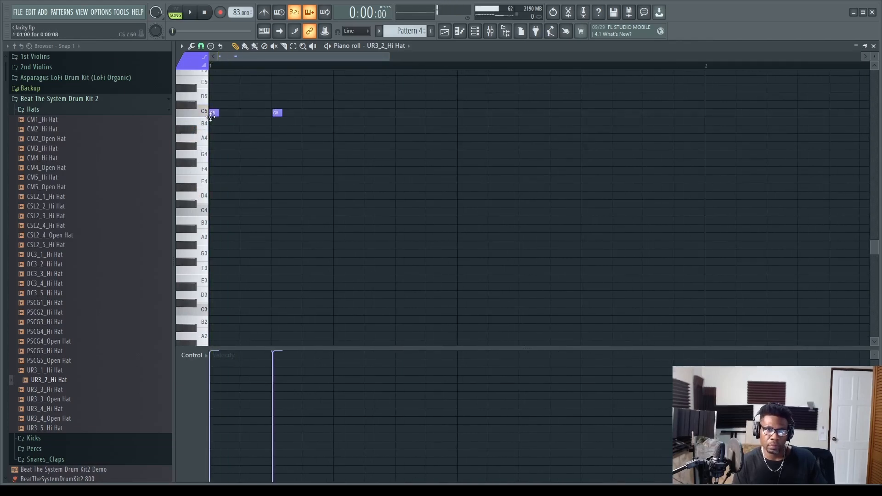
- Duplicate the hi-hat notes to fill bar 1 with eighth notes and lower every second note's velocity to about 60%
key("ctrl+a")
left_click_drag(214, 112, 338, 125)
left_click_drag(473, 158, 207, 71)
left_click_drag(215, 112, 462, 128)
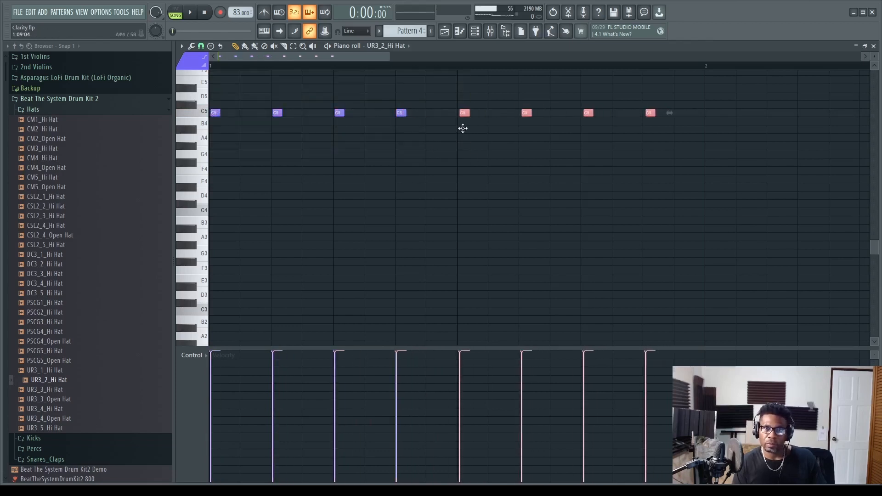
left_click(469, 145)
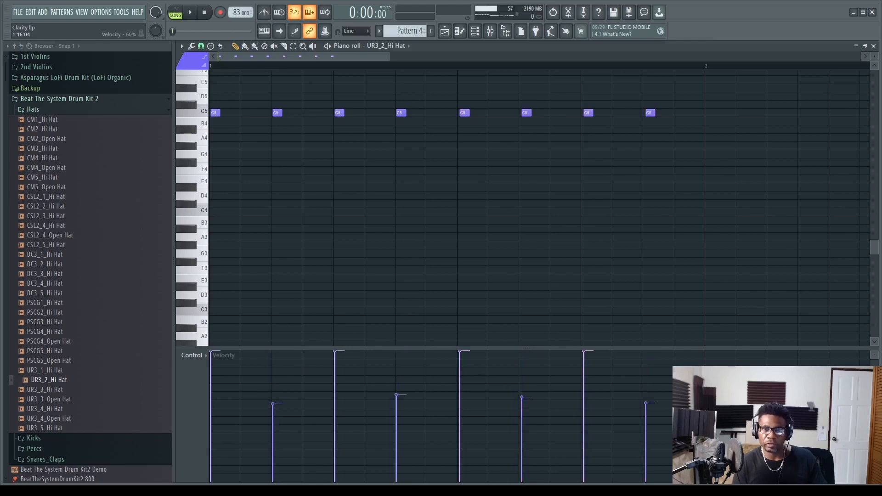
- Copy all of bar 1's hi-hat notes into bar 2 and play the pattern with the beat
key("ctrl+a")
left_click_drag(214, 113, 711, 137)
key("space")
scroll(545, 225, "down", 1)
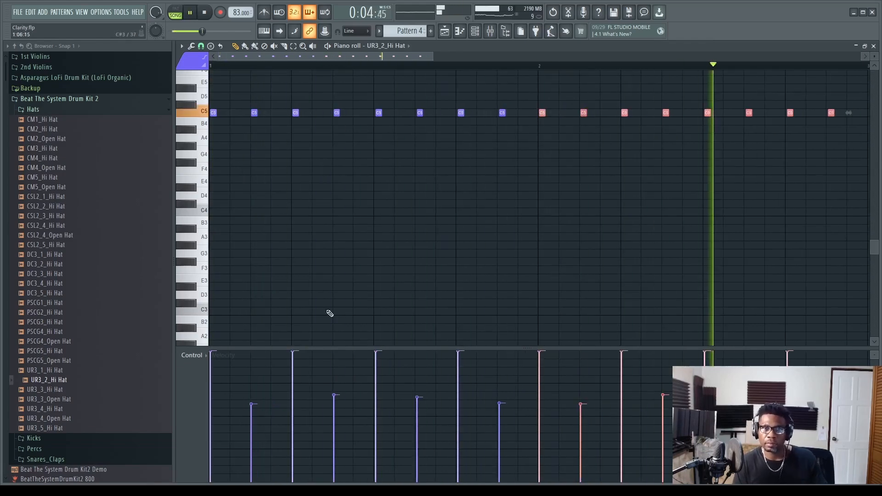
key("ctrl+d")
key("space")
key("space")
scroll(322, 134, "up", 3, "ctrl")
key("space")
key("space")
scroll(387, 220, "down", 3, "ctrl")
scroll(388, 220, "down", 2, "ctrl")
- Place a second Pattern 4 clip at bar 3 on the hi-hat track and start playback
left_click(873, 46)
left_click(398, 225)
key("space")
key("space")
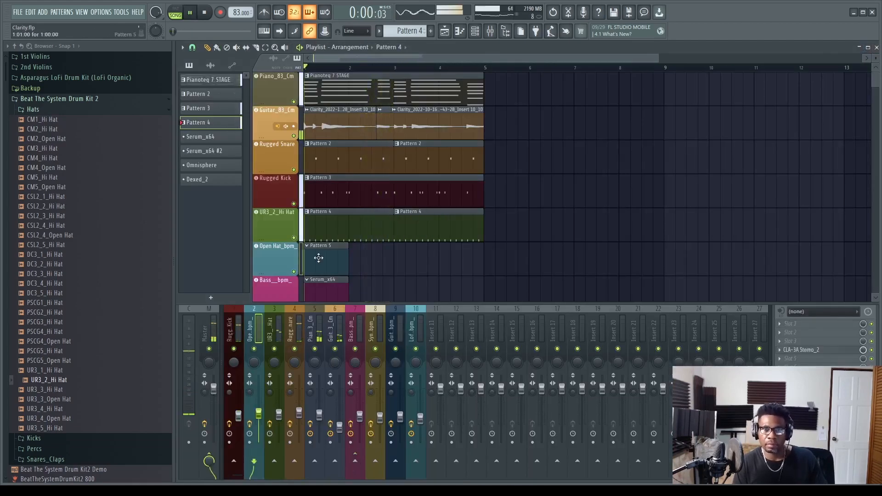
- Add a lengthened C5 open-hat note on the offbeat after beat 3 in bars 1 and 2 of Pattern 5
double_click(318, 257)
key("space")
key("space")
scroll(305, 191, "up", 2, "ctrl")
key("space")
left_click_drag(331, 57, 217, 72)
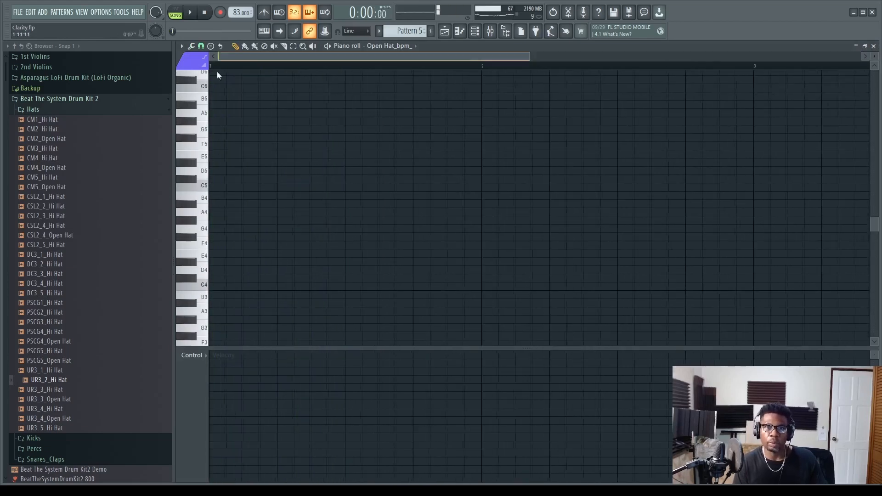
key("space")
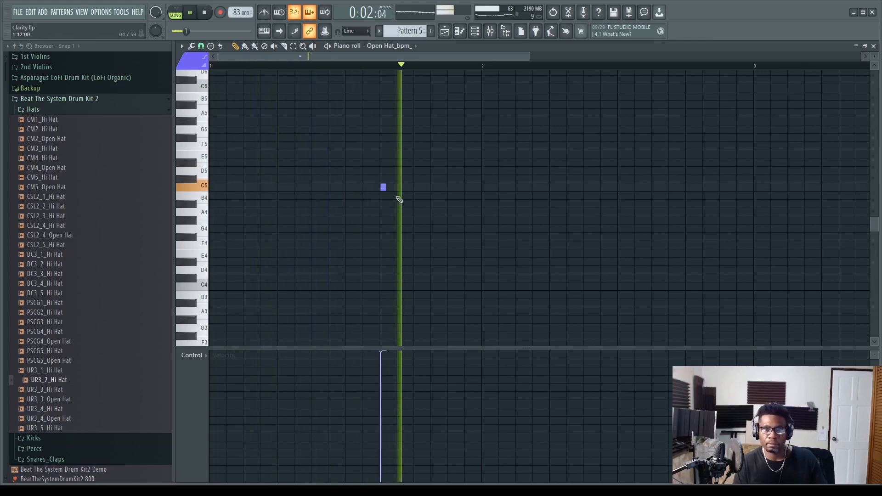
left_click_drag(386, 187, 399, 187)
left_click(655, 187)
scroll(577, 268, "down", 4)
key("space")
- Transpose both open-hat notes down two semitones to A#4 and play them back
key("ctrl+a")
key("shift+Down")
key("shift+Down")
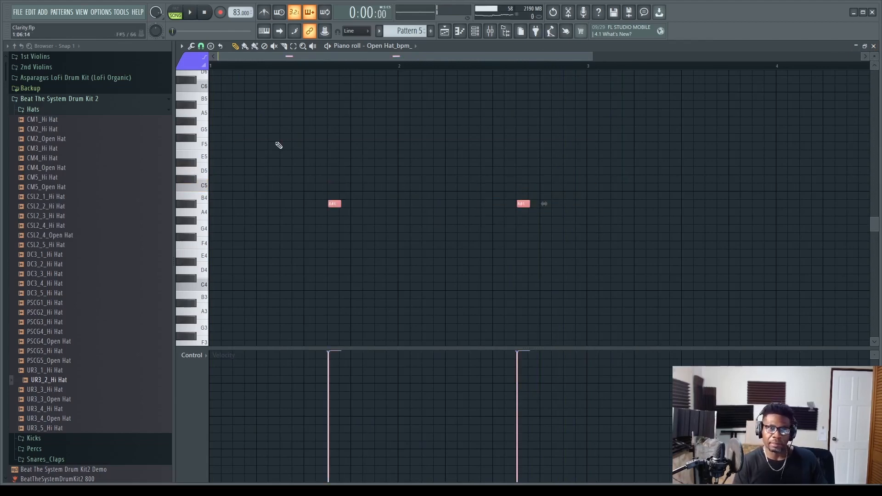
key("space")
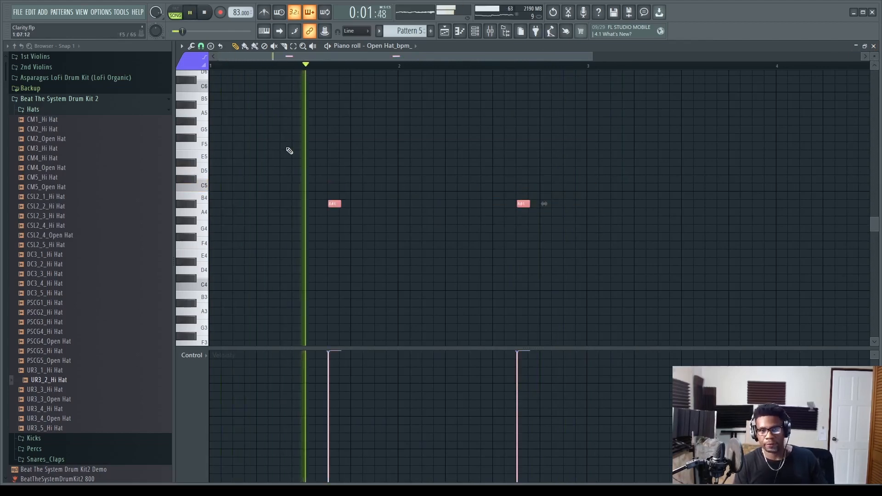
key("space")
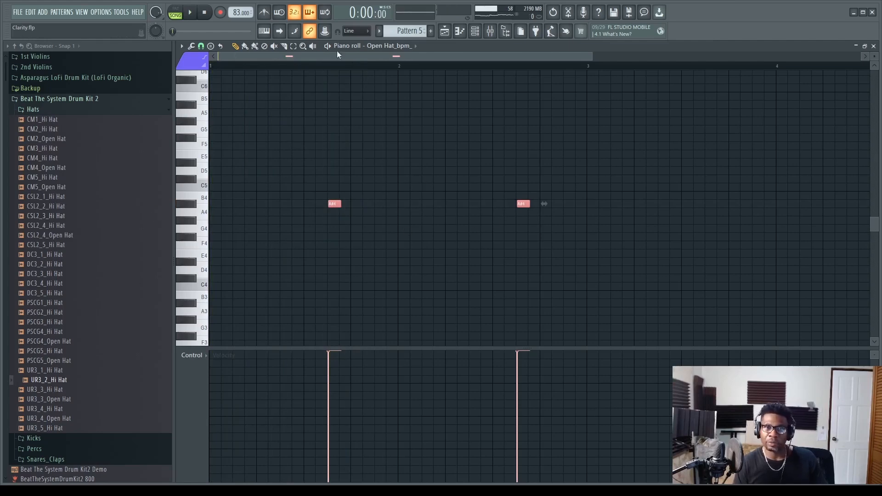
left_click(584, 237)
right_click(585, 237)
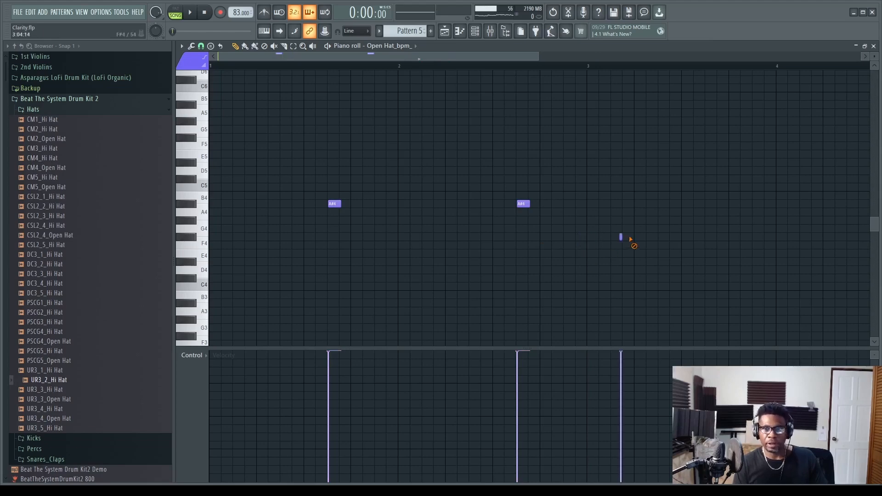
key("ctrl+a")
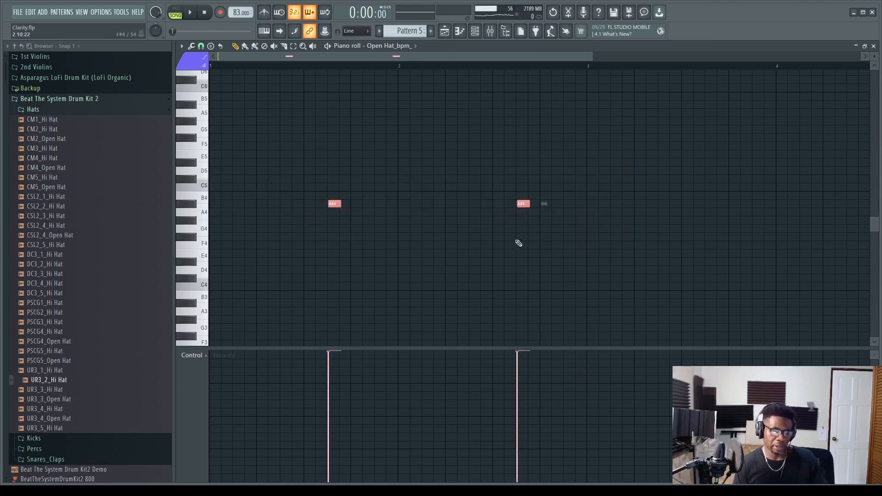
left_click_drag(617, 256, 270, 170)
key("ctrl+d")
left_click_drag(611, 232, 132, 146, "ctrl")
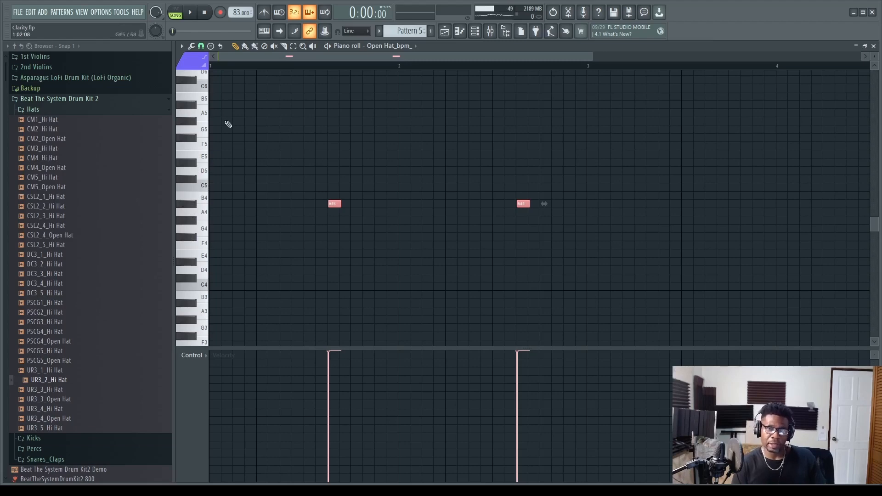
key("Up")
key("Up")
key("Down")
key("Down")
key("Down")
key("Down")
- Repeat the Pattern 5 clip at bar 3 in the playlist and slightly lower the Open Hat mixer level
key("space")
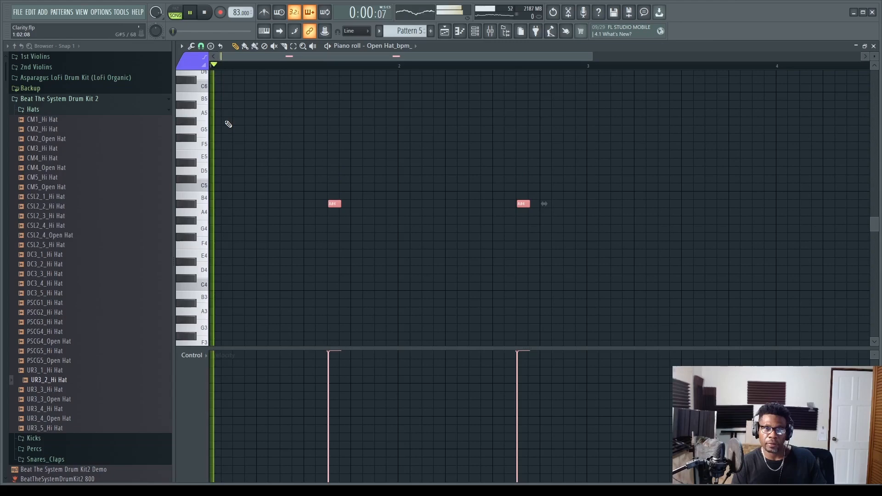
scroll(334, 266, "down", 1)
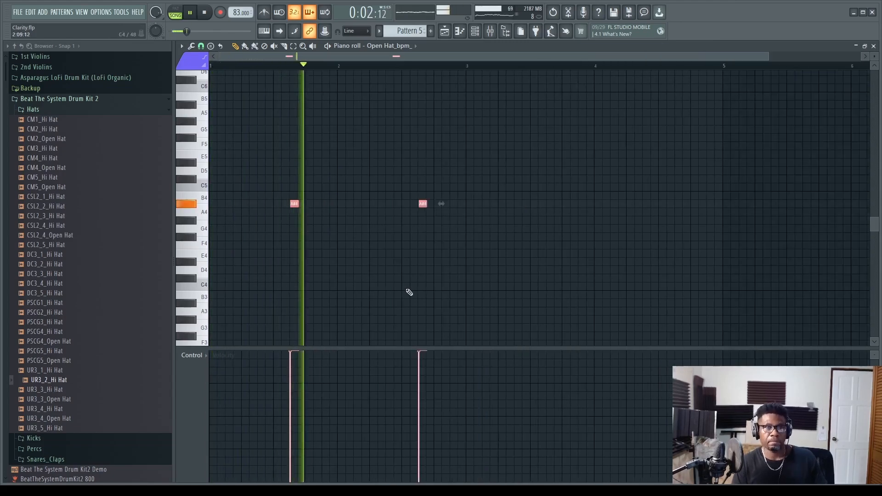
left_click(874, 47)
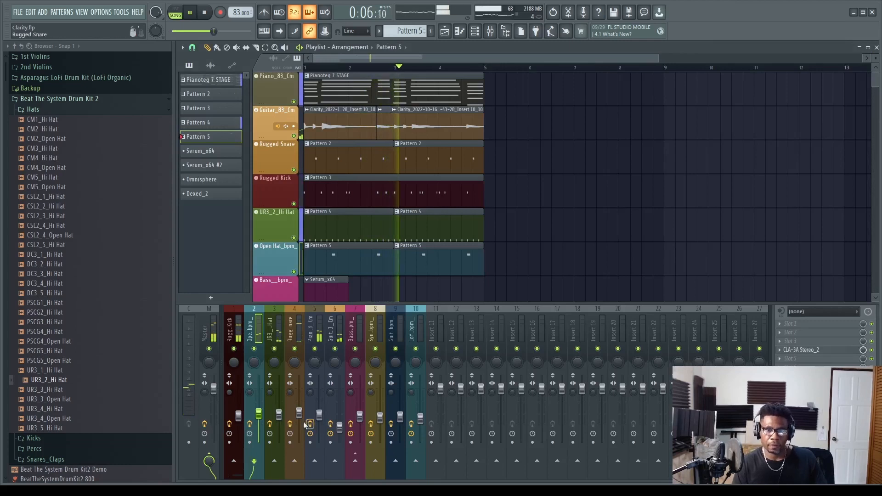
left_click_drag(259, 413, 258, 420)
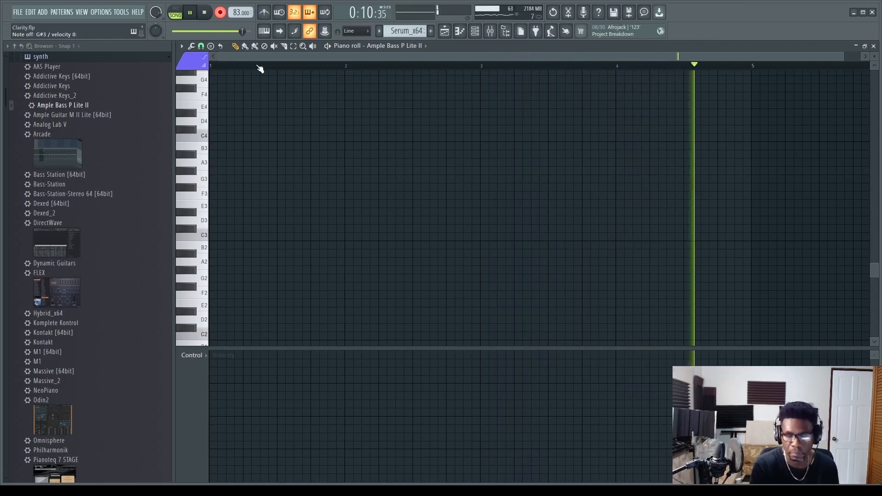
- Finish recording the Ample Bass part and shift the two G#3 notes in bar 1 slightly earlier
key("space")
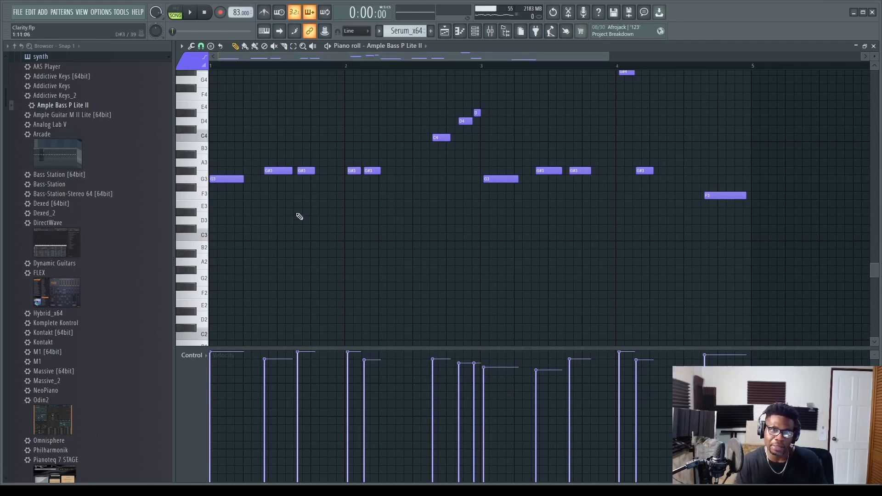
scroll(239, 235, "up", 1)
scroll(278, 65, "up", 1)
key("space")
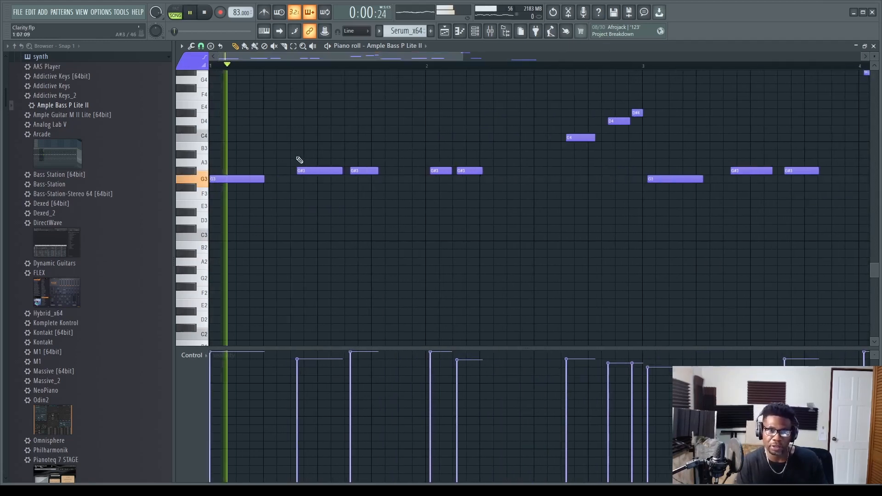
mouse_move(361, 173)
left_mouse_down()
mouse_move(311, 168)
mouse_move(361, 170)
left_mouse_up()
key("space")
key("space")
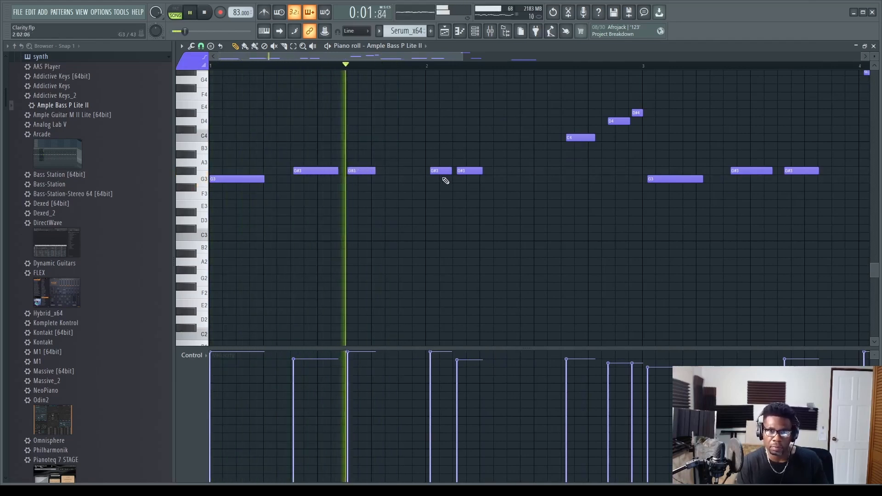
- Start the first G#3 in bar 2 slightly earlier, lengthen it over the second G#3, and delete that second note
left_click_drag(434, 171, 474, 176)
key("space")
key("space")
right_click(469, 172)
key("space")
key("space")
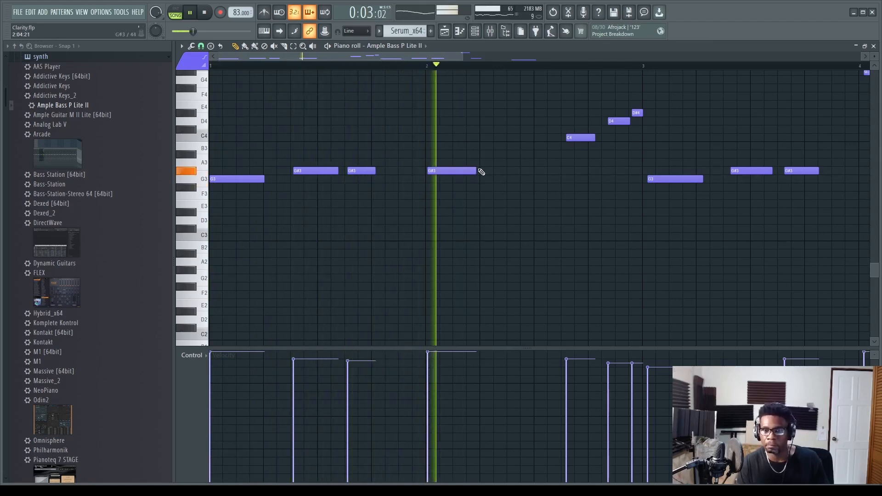
- Shift the rising C4, D4 and D#4 bass notes in bar 2 slightly earlier and play them back into bar 3
left_click_drag(571, 138, 636, 113)
key("space")
key("space")
left_click(563, 66)
left_click_drag(433, 57, 521, 58)
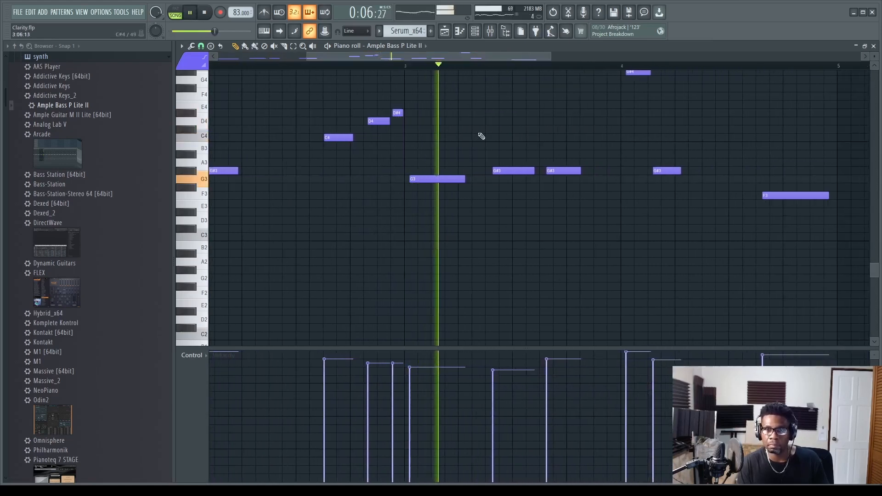
- Shift the G3 and two G#3 bass notes in bar 3 and the G#4 at bar 4 slightly earlier
key("space")
left_click_drag(429, 180, 427, 180)
key("space")
left_click_drag(515, 170, 557, 170)
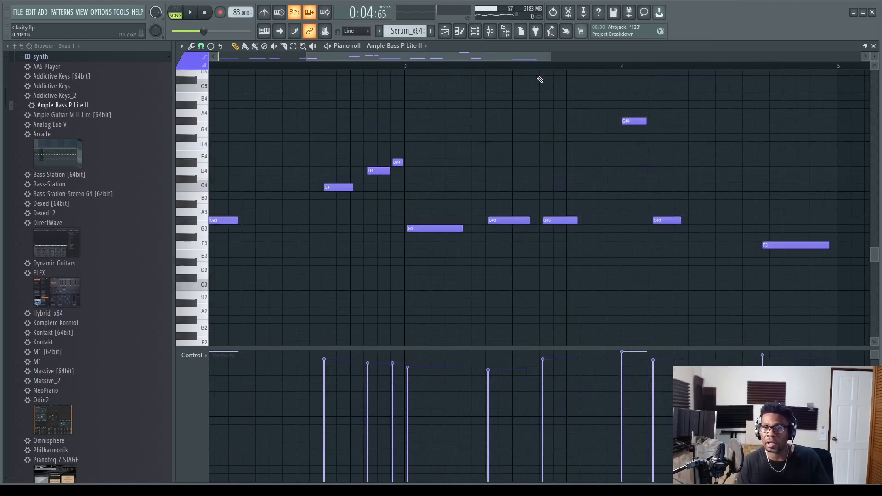
left_click_drag(515, 59, 561, 61)
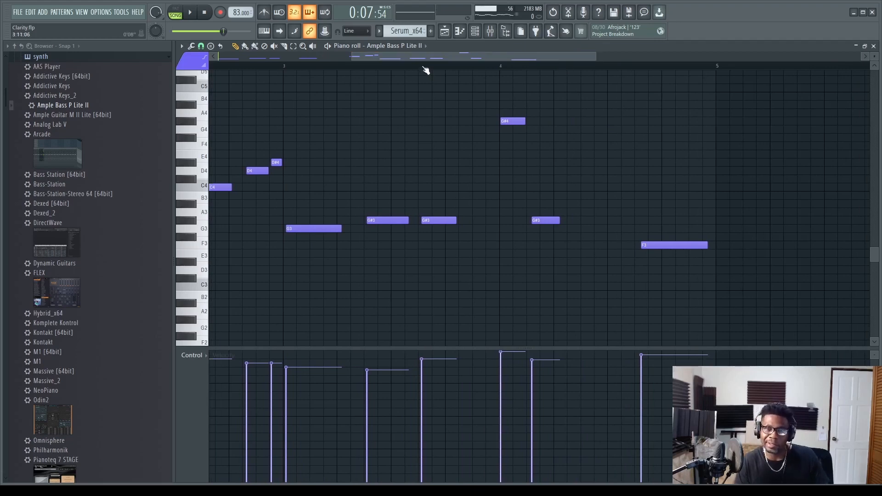
key("space")
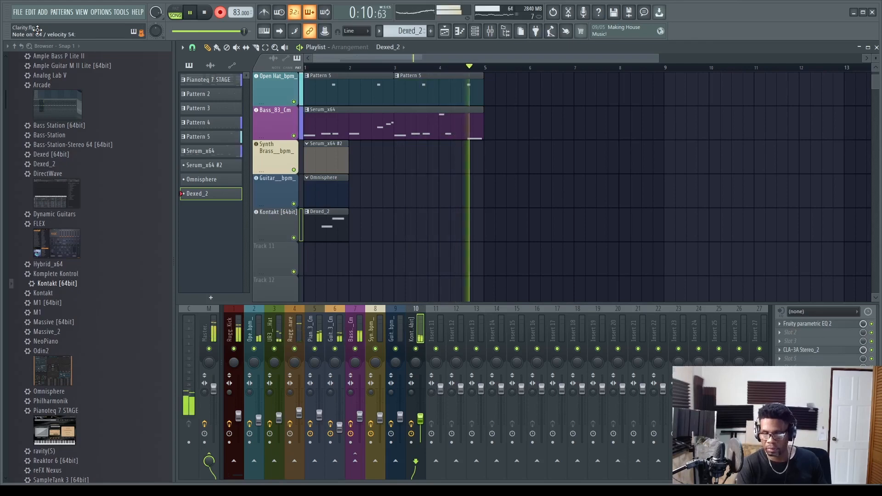
- In the newly recorded Kontakt part, shorten the bar 1 B4 and bar 2 G#4, and raise the first two notes' velocities
key("space")
key("F7")
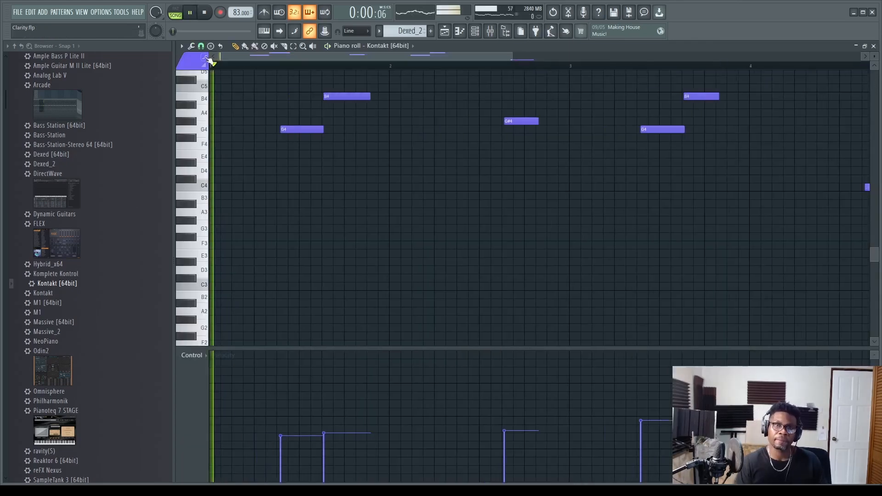
left_click_drag(370, 97, 361, 97)
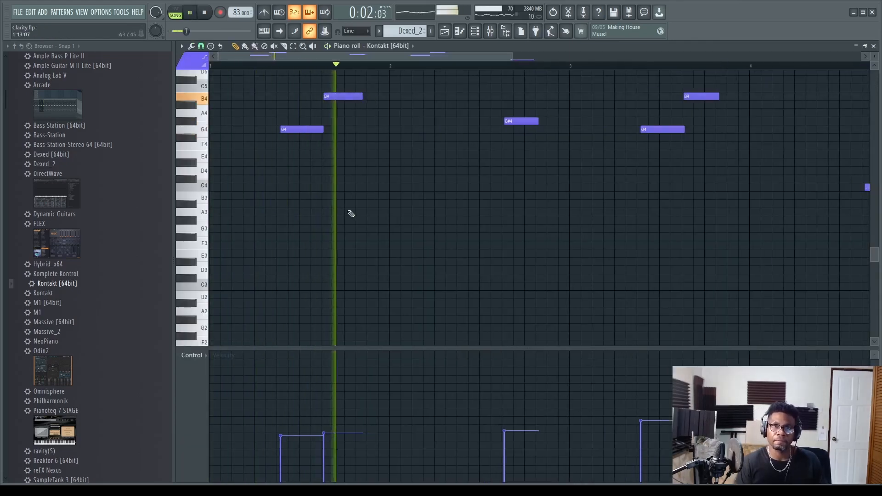
left_click_drag(347, 404, 285, 423)
left_click_drag(539, 122, 535, 121)
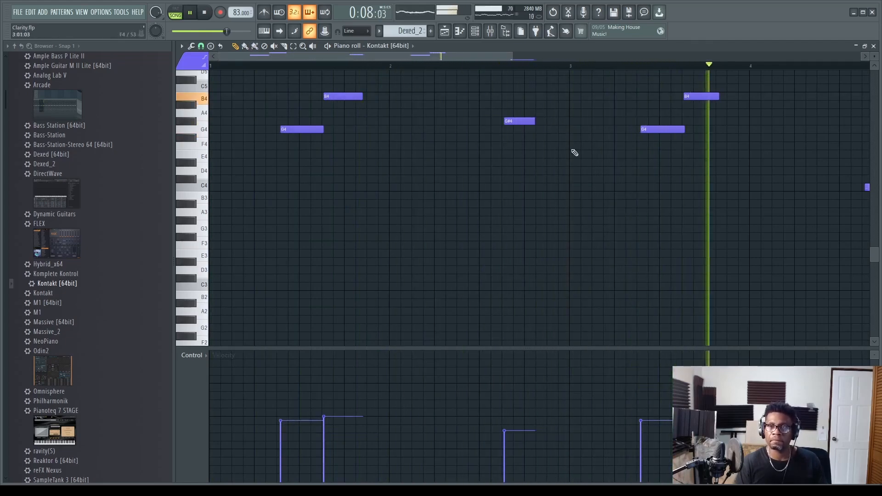
scroll(597, 163, "down", 2)
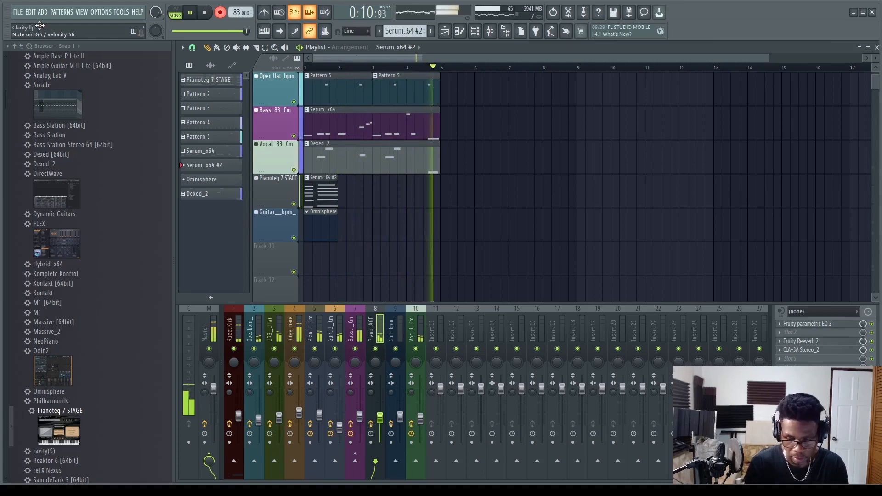
- In the newly recorded Pianoteq part, shift the late notes of the first chord and the whole second chord slightly earlier
key("space")
key("F7")
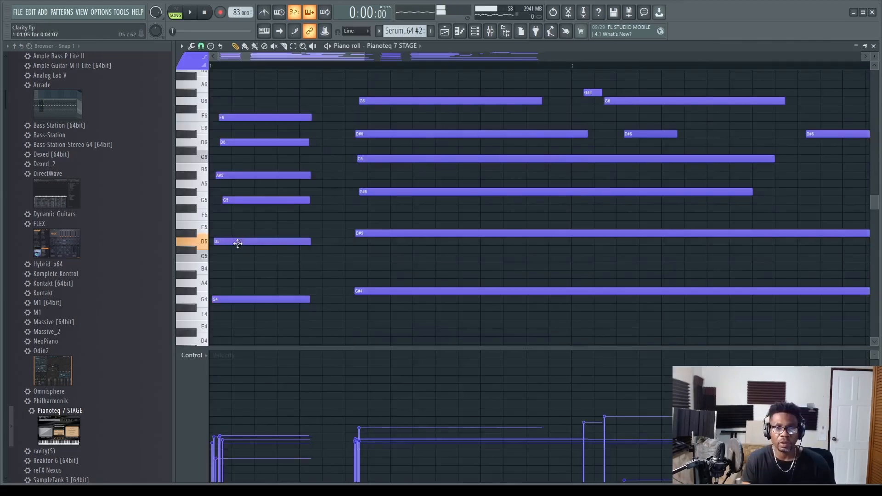
left_click_drag(236, 142, 233, 142)
left_click_drag(237, 177, 233, 178)
left_click_drag(232, 118, 230, 118)
left_click_drag(387, 85, 395, 289)
right_click(392, 267)
key("space")
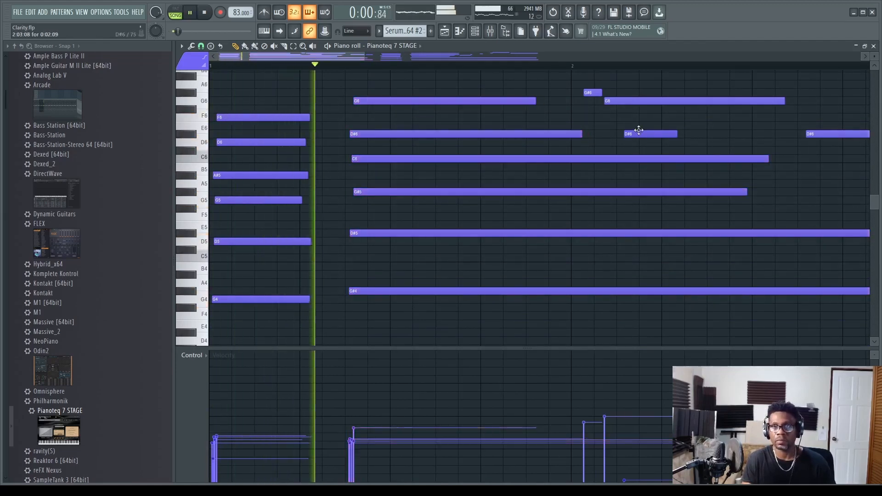
- Move the G#6 and G6 at bar 2 earlier, and replace the short D#6 by lengthening the preceding chord's D#6
mouse_move(595, 92)
left_mouse_down()
mouse_move(585, 92)
mouse_move(601, 101)
left_mouse_up()
left_click_drag(673, 134, 727, 135)
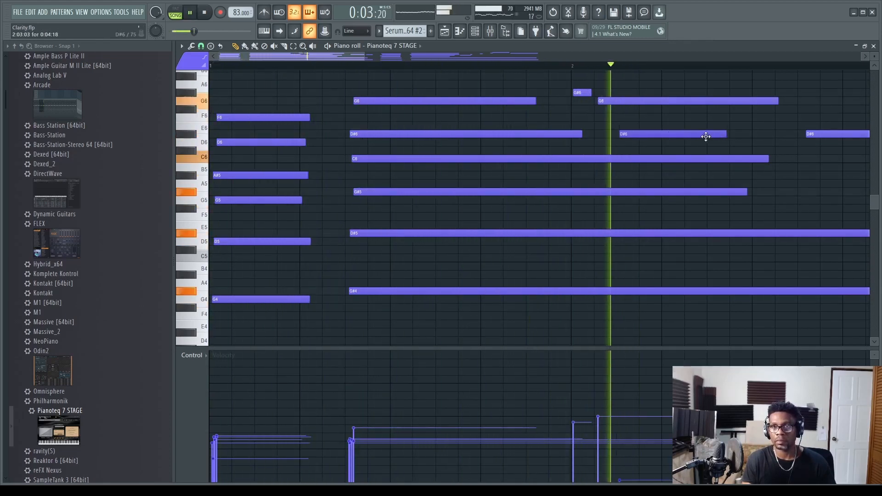
key("space")
right_click(645, 136)
key("space")
left_click_drag(584, 133, 725, 133)
scroll(791, 158, "down", 2)
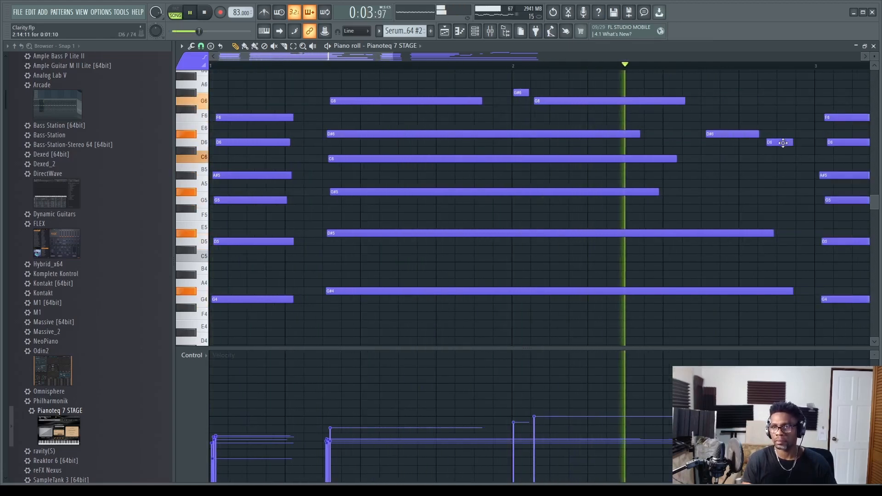
- Lengthen the D6, D#5 and G#4 piano notes toward the end of bar 2 and play back from mid-bar 2
left_click_drag(773, 113, 793, 334)
left_click_drag(774, 241, 798, 241)
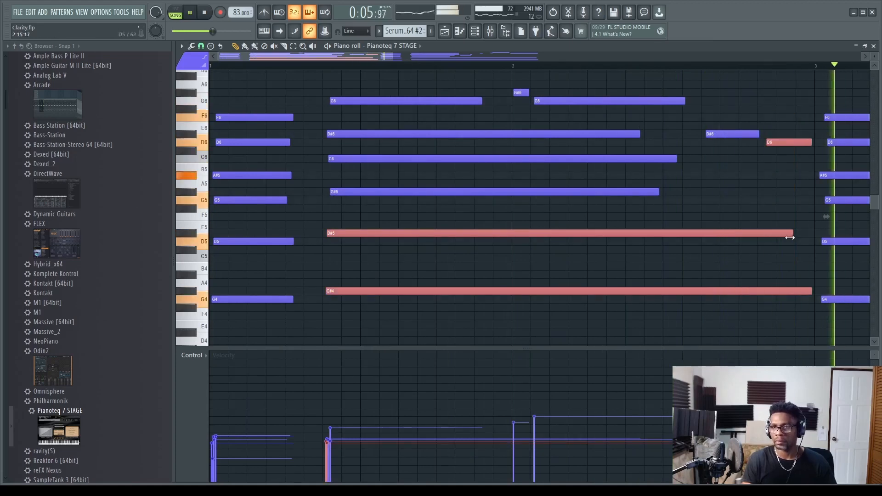
left_click_drag(738, 73, 687, 83)
left_click(691, 65)
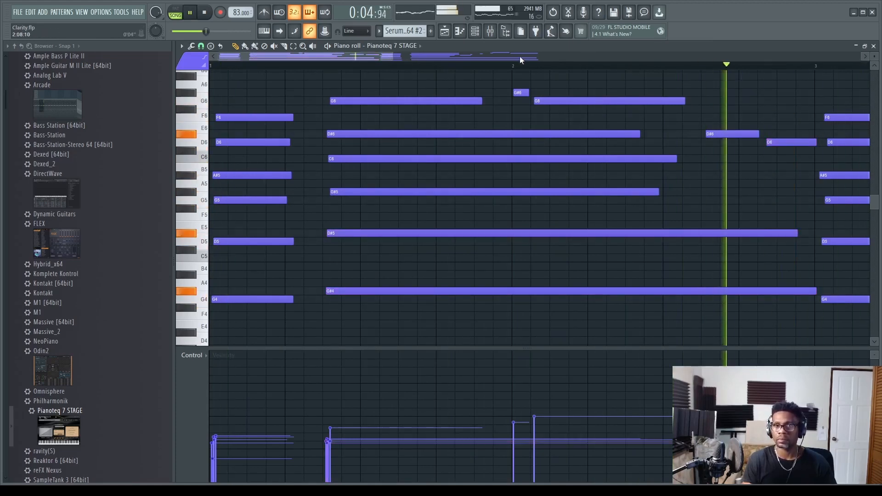
- Tighten the first piano chord of bar 3 by shifting its D5, G5, A#5, D6 and F6 notes slightly earlier
left_click_drag(346, 56, 452, 60)
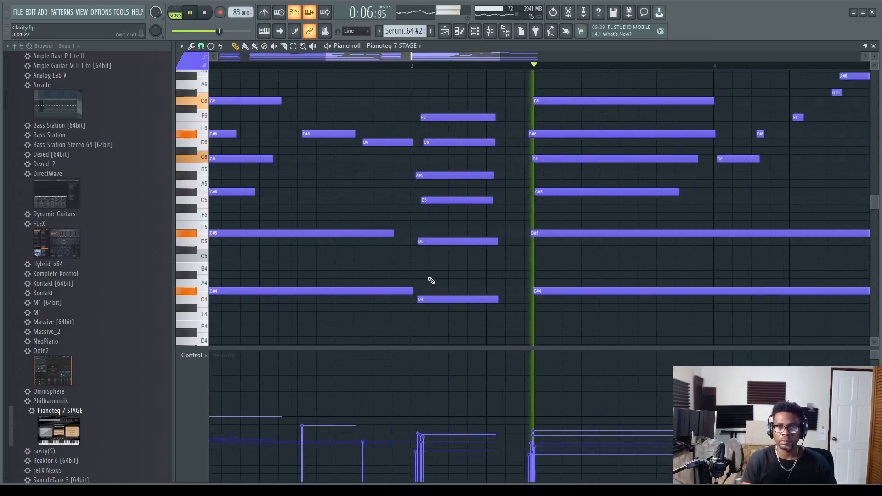
scroll(429, 282, "up", 3, "ctrl")
key("space")
left_click_drag(423, 245, 420, 245)
key("space")
left_click_drag(432, 202, 424, 177)
left_click_drag(432, 144, 428, 119)
- Shift the G#4 and G#5 of bar 3's second chord slightly earlier, check bar 4, and close the piano roll
left_click_drag(632, 291, 617, 292)
left_click_drag(638, 191, 625, 191)
scroll(556, 160, "down", 1, "ctrl")
scroll(674, 164, "down", 2, "ctrl")
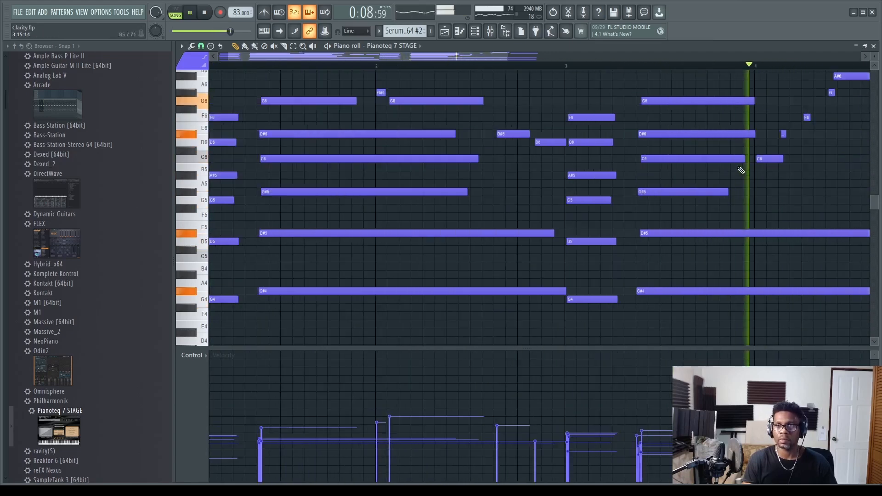
left_click_drag(498, 58, 587, 58)
scroll(666, 213, "up", 2)
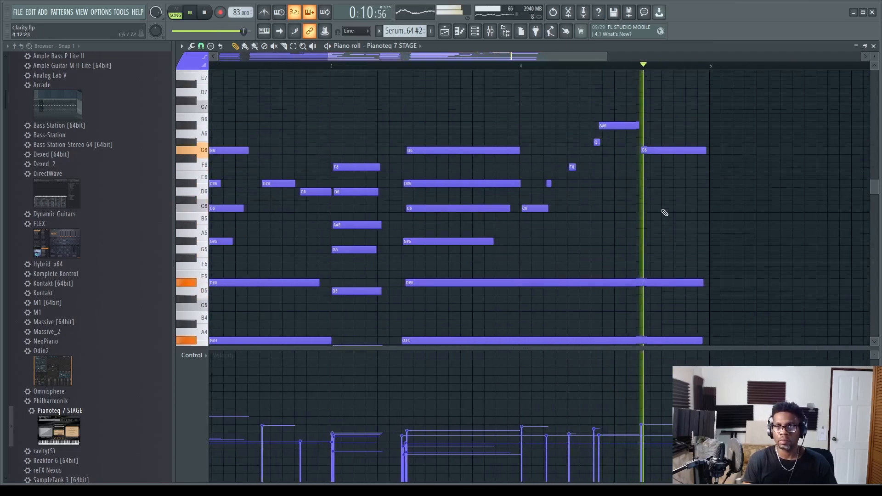
scroll(585, 214, "up", 3, "ctrl")
key("space")
left_click(874, 47)
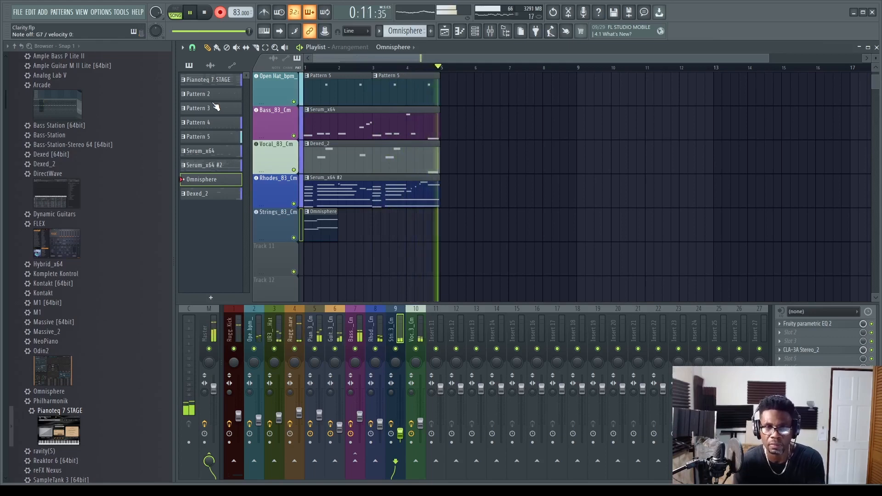
- Even out the note velocities of the Strings part from late bar 2 through bar 4 and save the project
key("space")
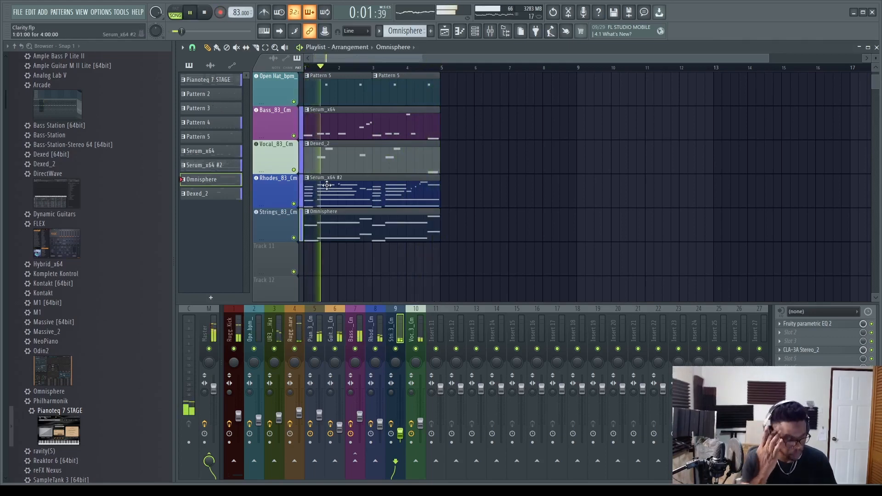
double_click(332, 234)
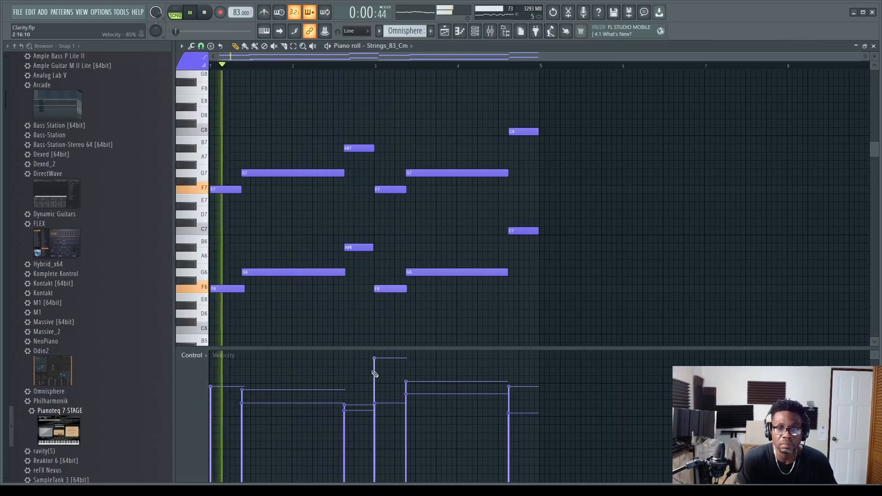
mouse_move(374, 386)
left_mouse_down()
mouse_move(223, 391)
mouse_move(533, 386)
left_mouse_up()
left_click(20, 13)
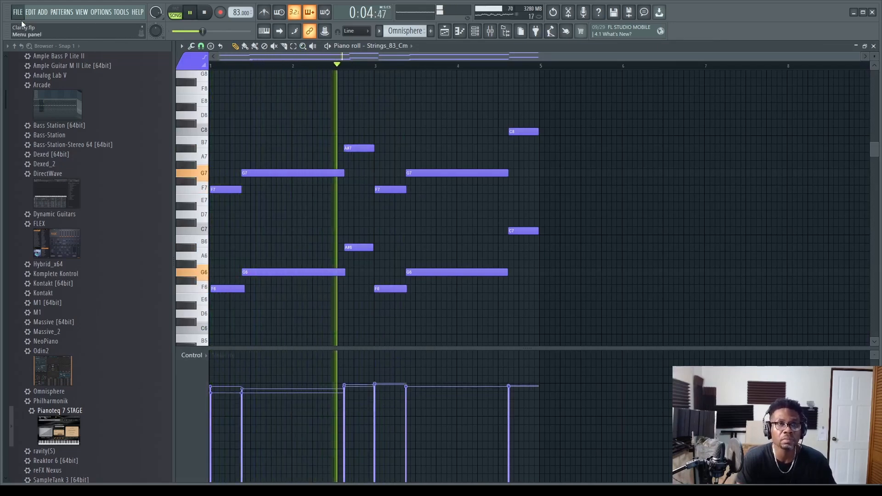
left_click(26, 57)
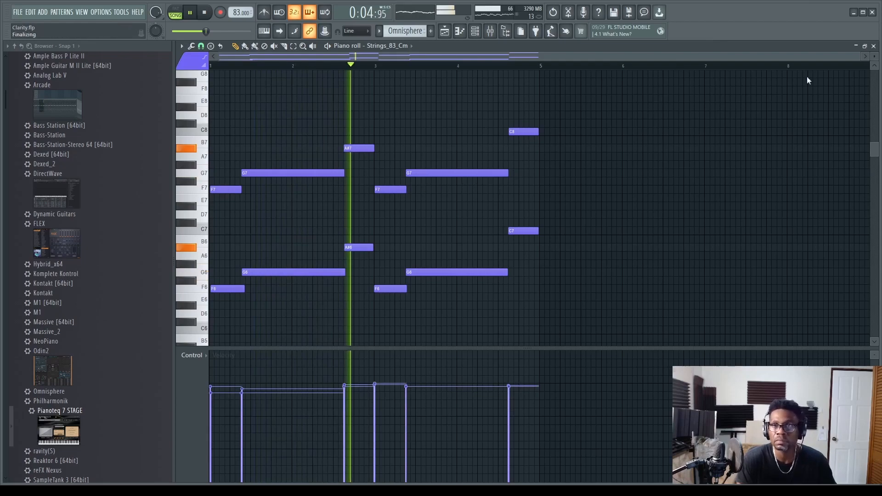
- Return to the mixer, fine-tune the Strings level, and load a different preset in its Fruity parametric EQ 2
left_click(874, 47)
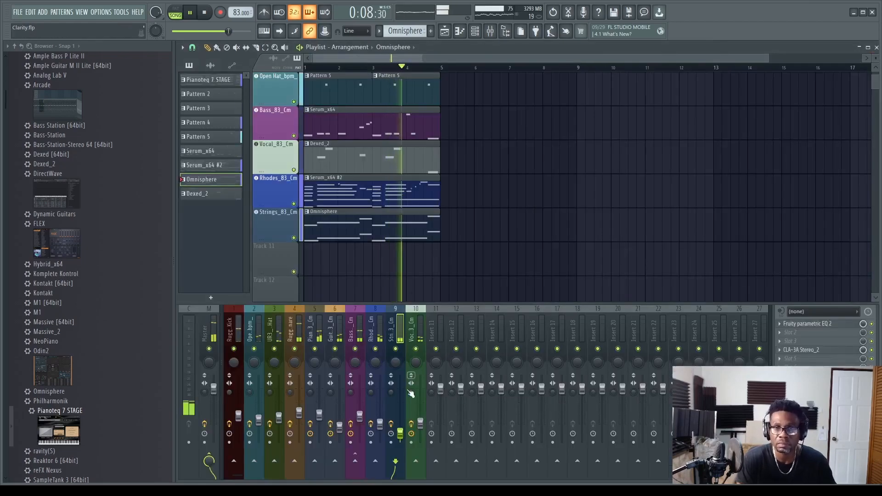
left_click_drag(400, 433, 400, 434)
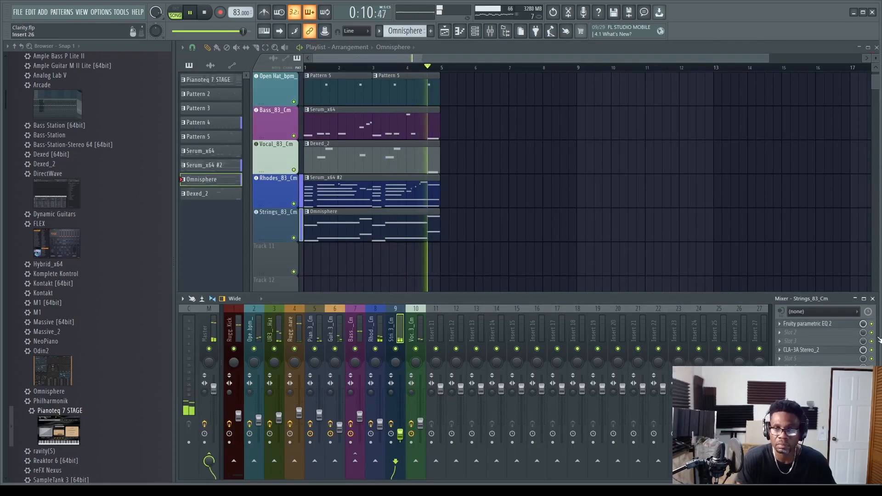
left_click(795, 324)
key("space")
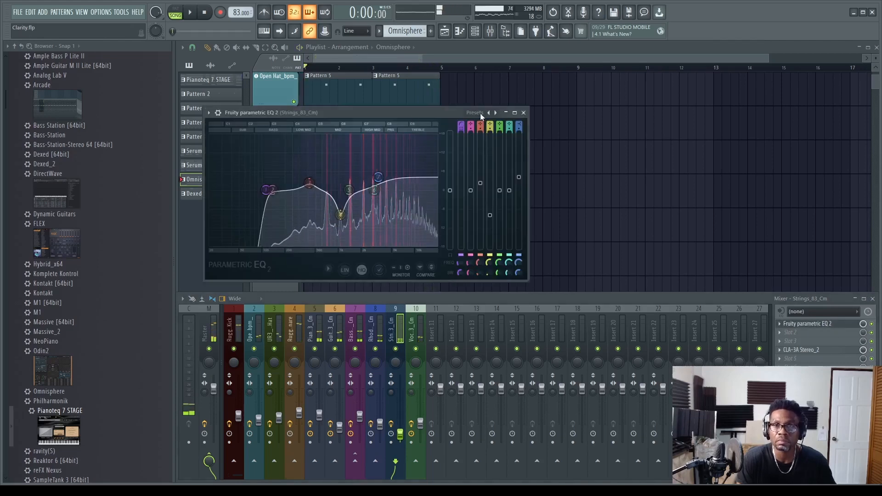
key("space")
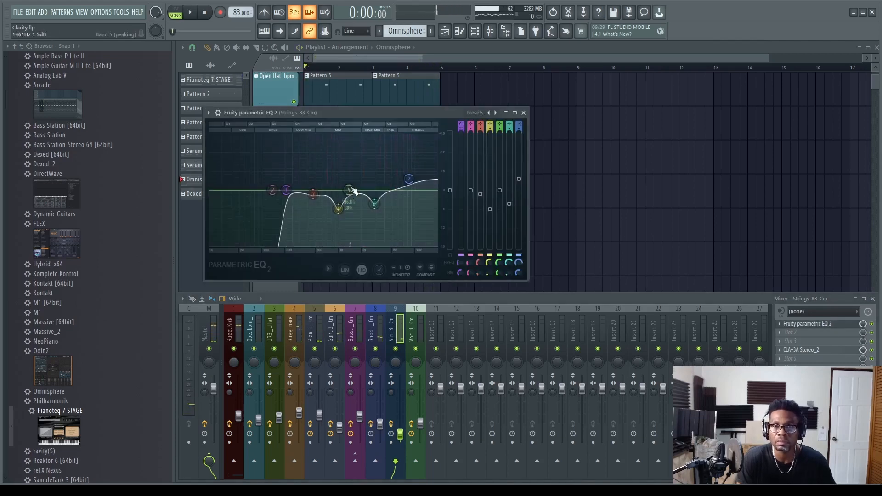
left_click(524, 112)
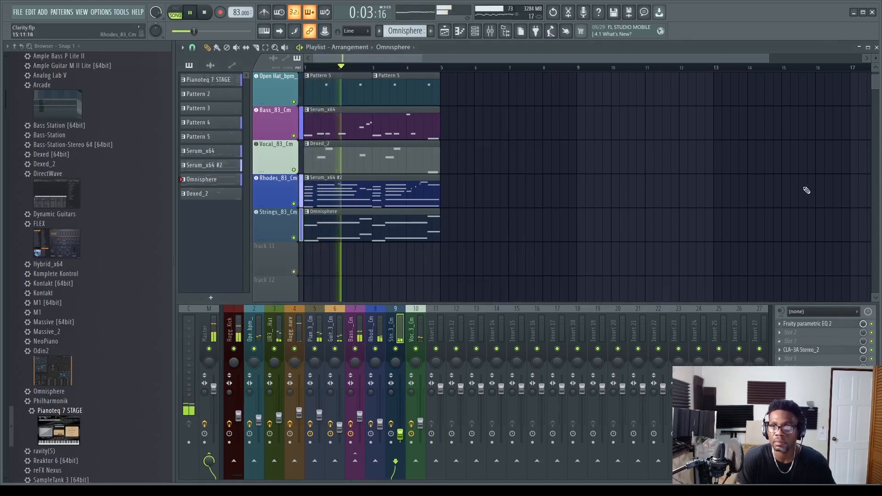
key("space")
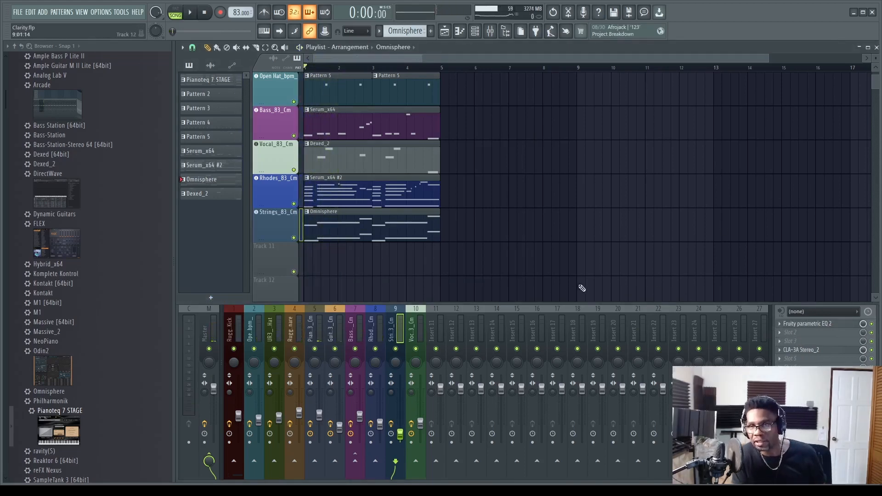
- Review the Strings EQ curve and add ValhallaRoom to the Strings insert with its mix at 34.1%
left_click(800, 324)
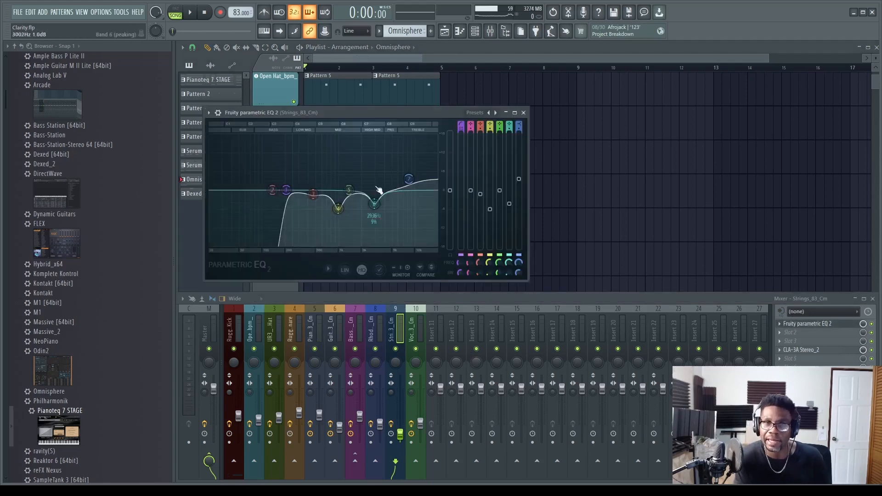
left_click(523, 113)
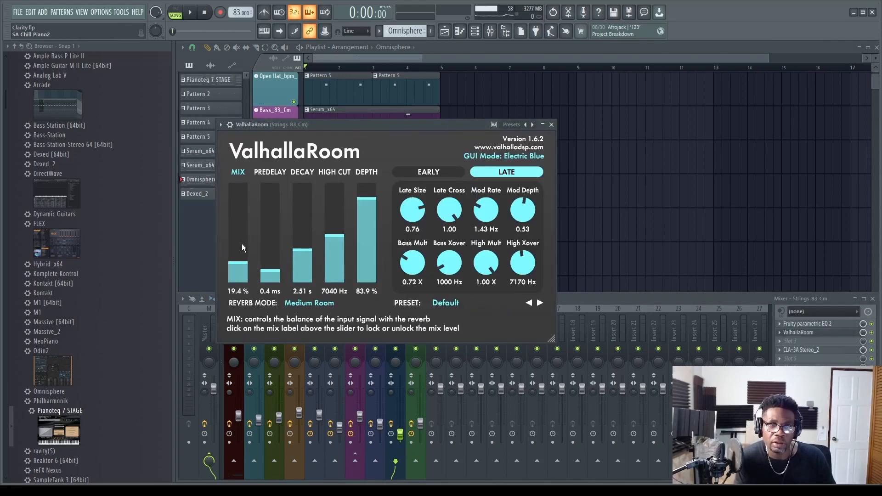
left_click_drag(235, 246, 235, 248)
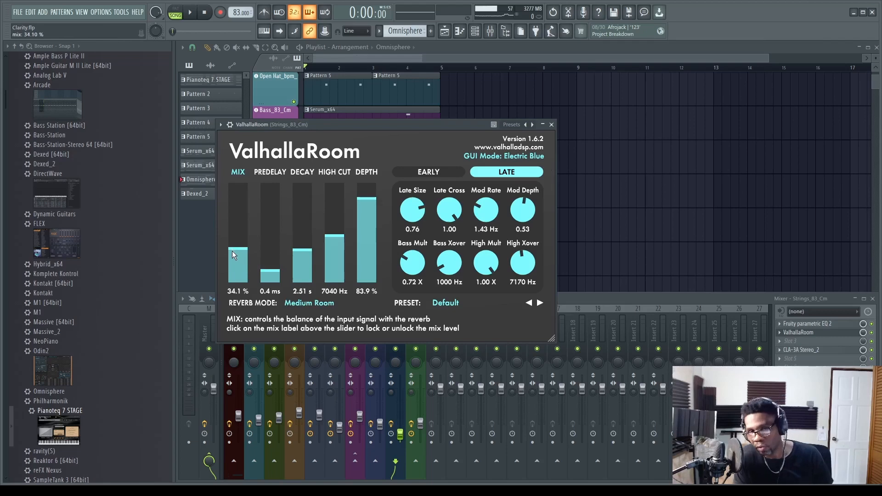
- Reshape the Vocal insert's Fruity parametric EQ 2, cutting band 4 about 3 dB near 1025 Hz and raising the high end slightly
left_click(551, 124)
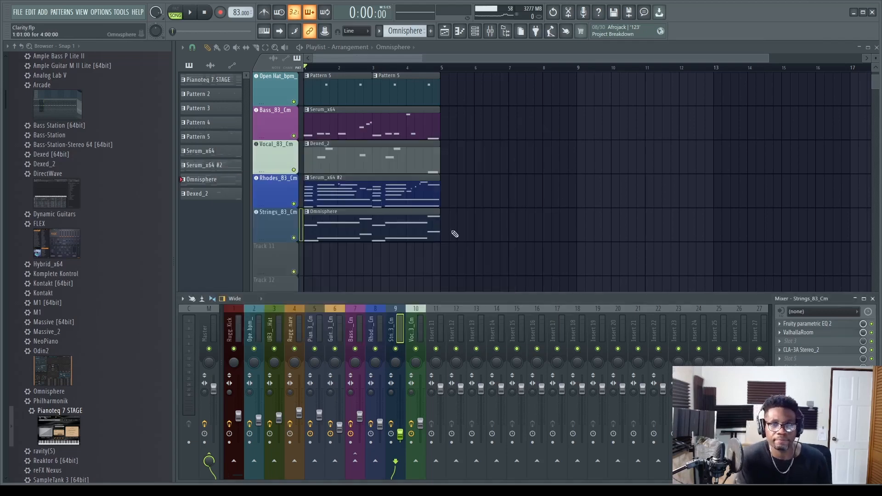
key("space")
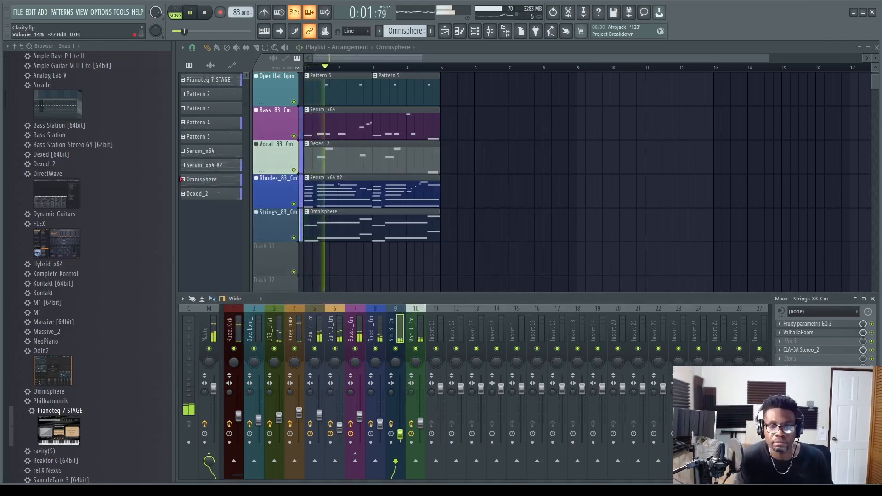
left_click(420, 326)
key("space")
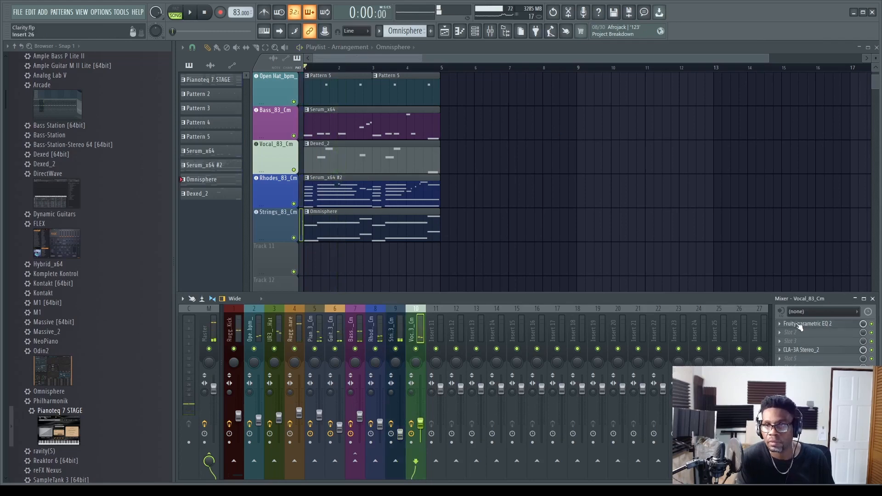
left_click(808, 324)
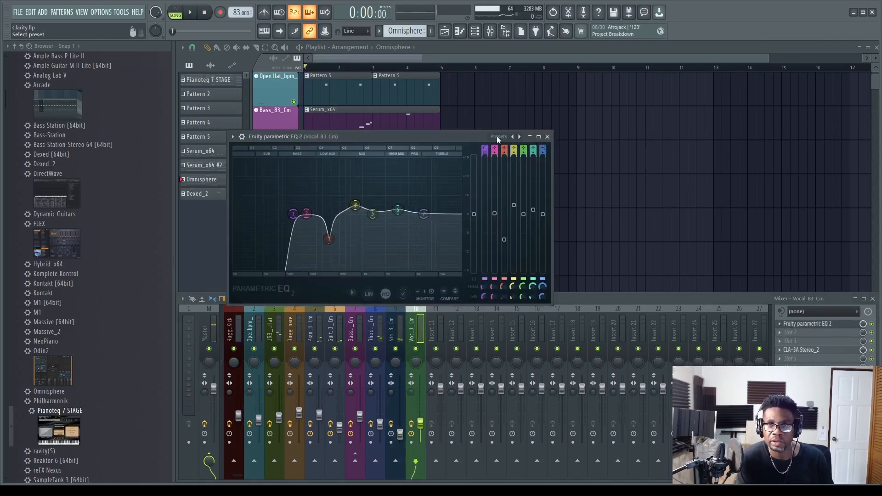
left_click_drag(355, 205, 355, 214)
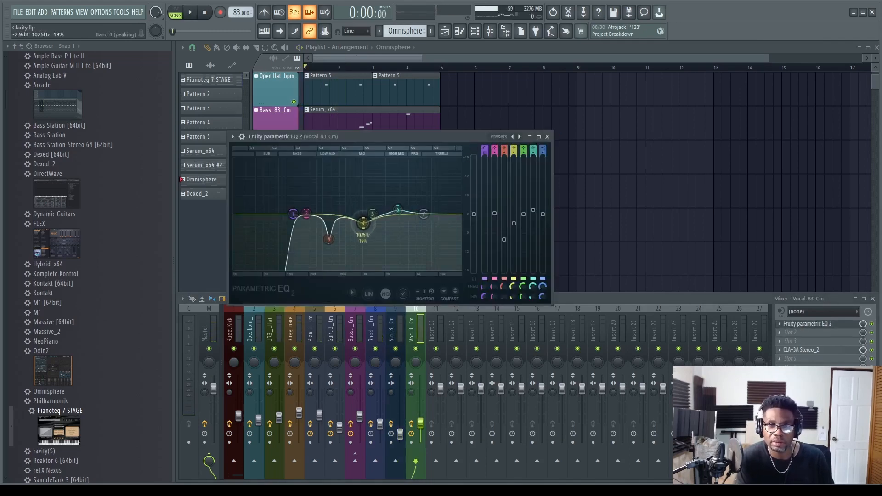
left_click_drag(430, 214, 428, 208)
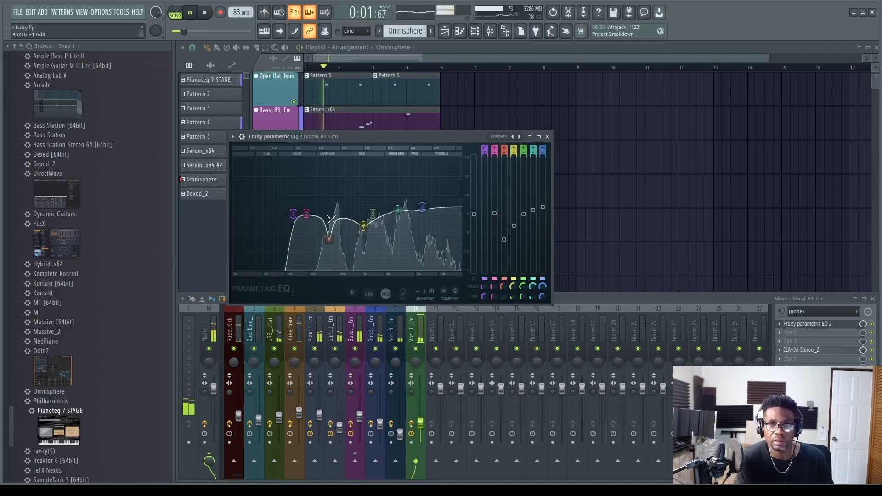
left_click(546, 136)
key("space")
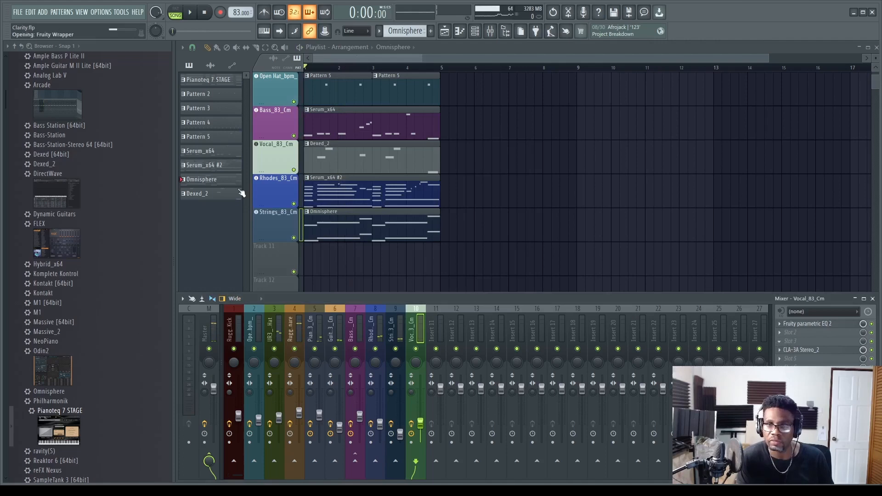
- Add ValhallaRoom to the Vocal insert and, during playback, pan the Guitar slightly right and the Rhodes 24% left
left_click(587, 160)
key("space")
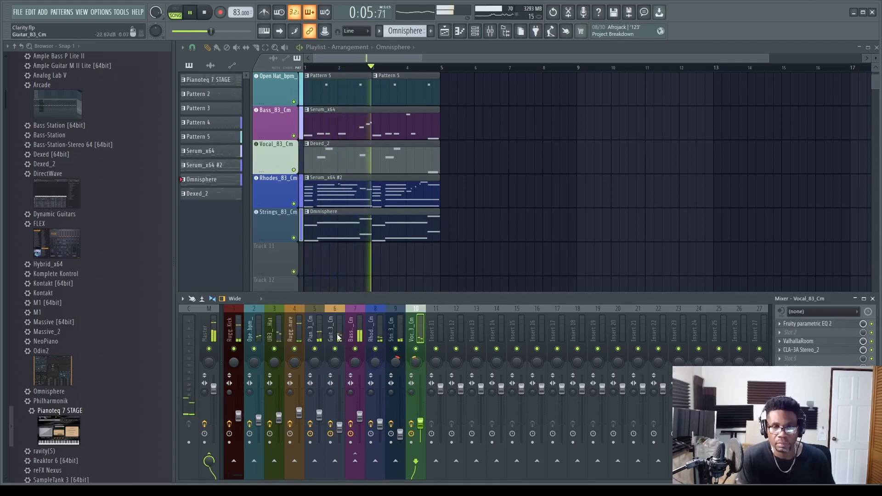
left_click_drag(336, 362, 336, 358)
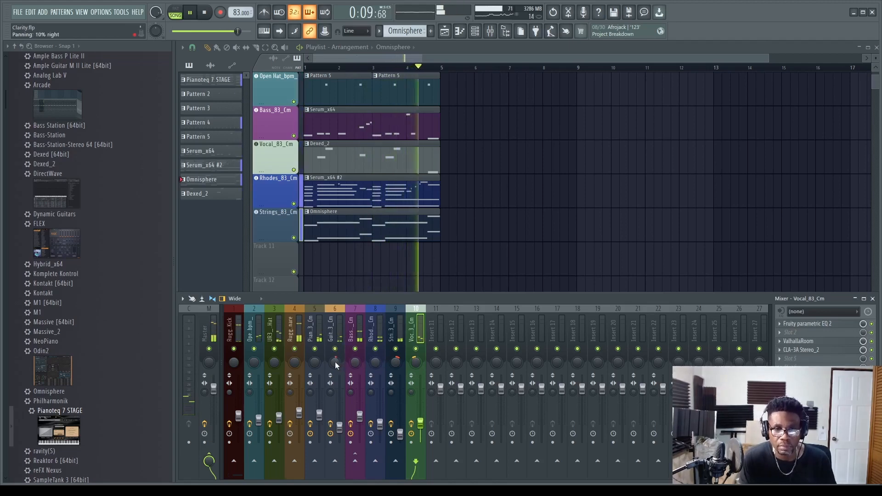
left_click_drag(379, 361, 378, 367)
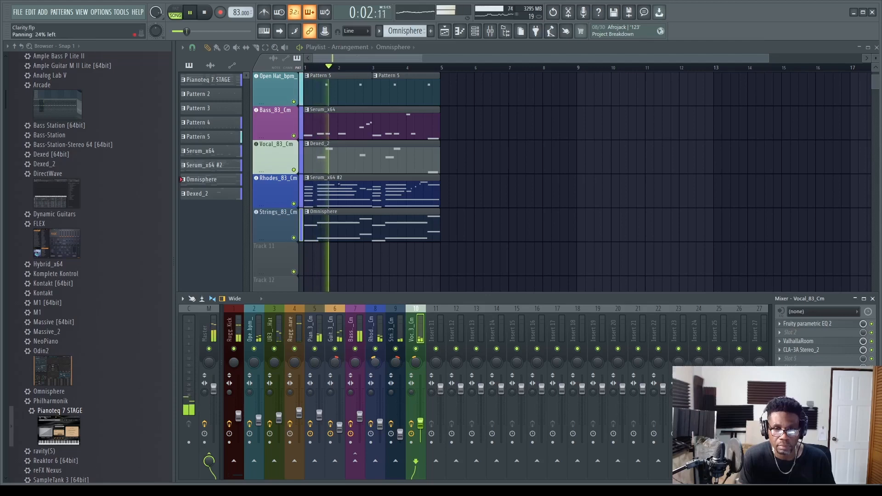
key("space")
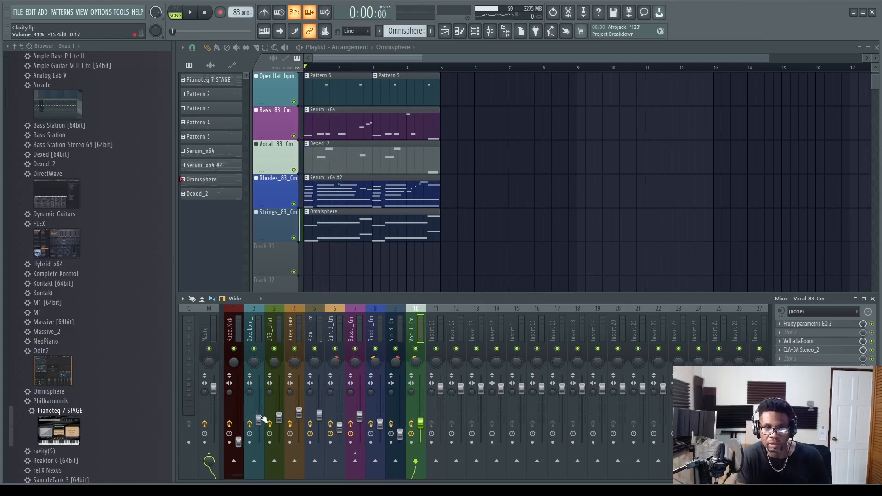
- Pull every instrument fader except Piano down to zero and check the Piano insert's Cymatics Origin and SSLChannel
left_click_drag(299, 417, 299, 442)
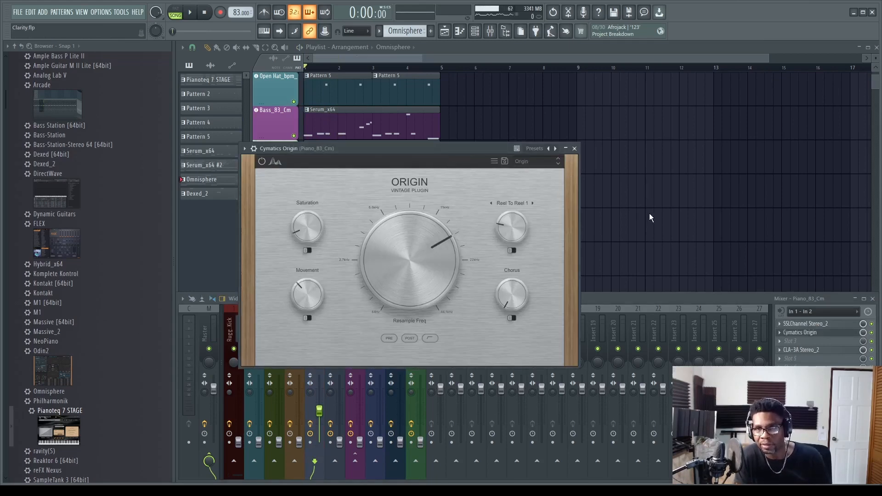
left_click(574, 149)
key("space")
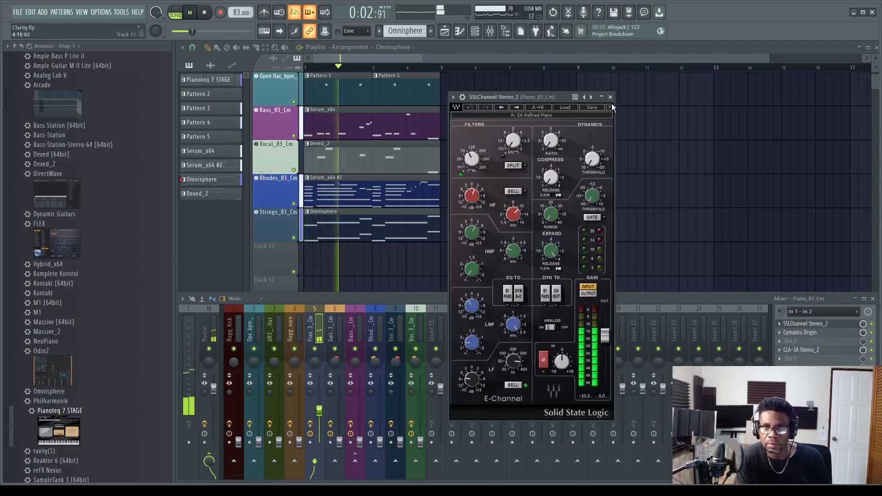
left_click(611, 99)
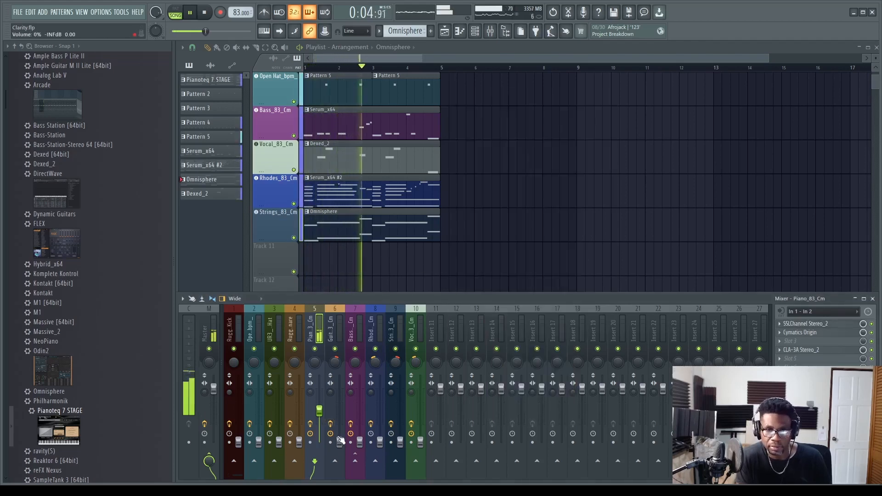
- Rebalance the mix against the Piano by bringing the drum and Bass faders back up, with the Kick near 49%
left_click_drag(299, 443, 302, 412)
left_click_drag(279, 442, 238, 417)
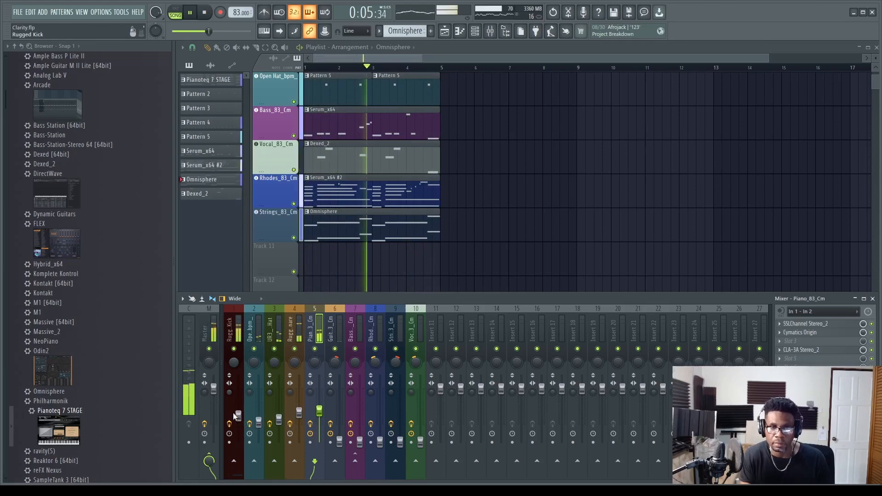
left_click_drag(239, 416, 239, 414)
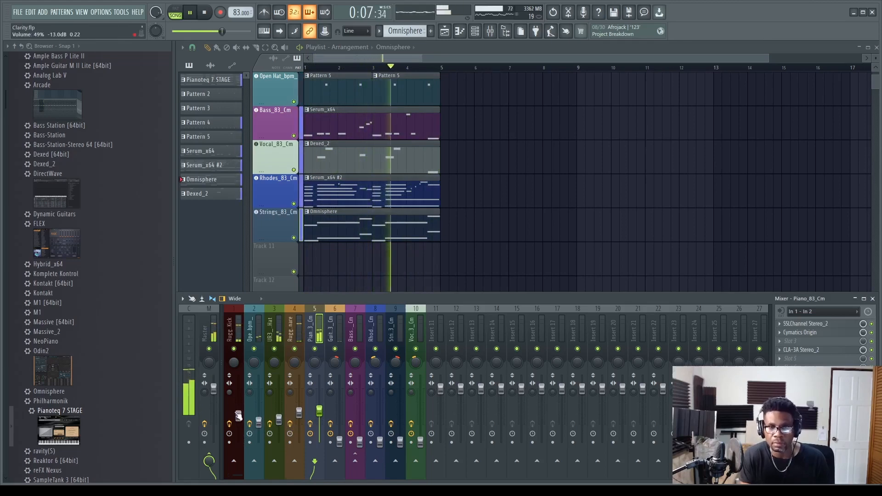
left_click_drag(360, 442, 359, 417)
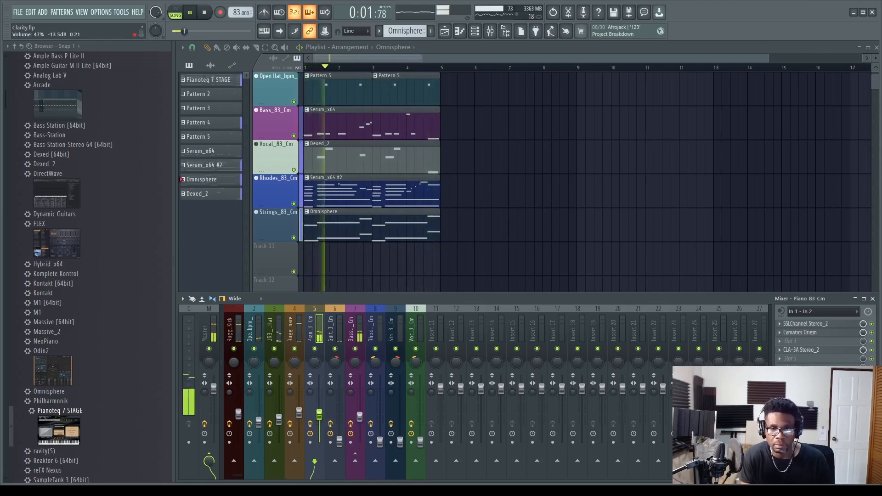
- Adjust the low cut and midrange boost in the Bass insert's Fruity parametric EQ 2 during playback
left_click(356, 328)
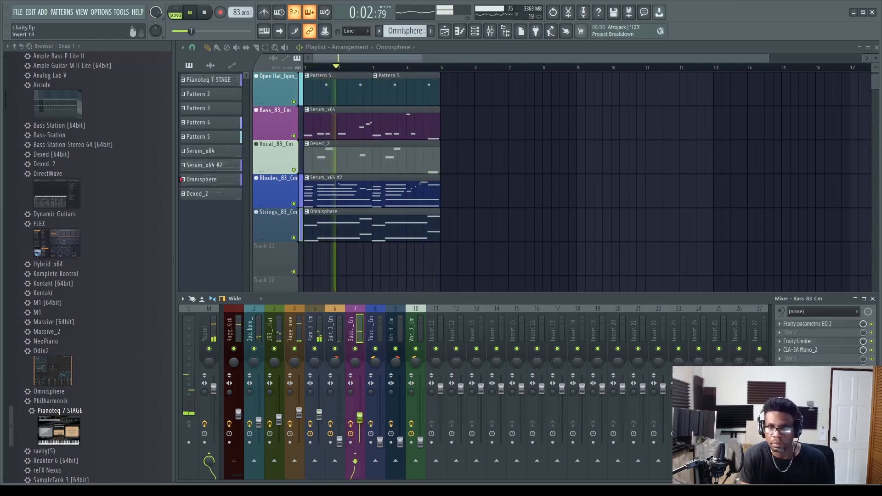
left_click(808, 324)
left_click_drag(308, 230, 292, 238)
mouse_move(371, 238)
left_mouse_down()
mouse_move(367, 229)
mouse_move(379, 230)
left_mouse_up()
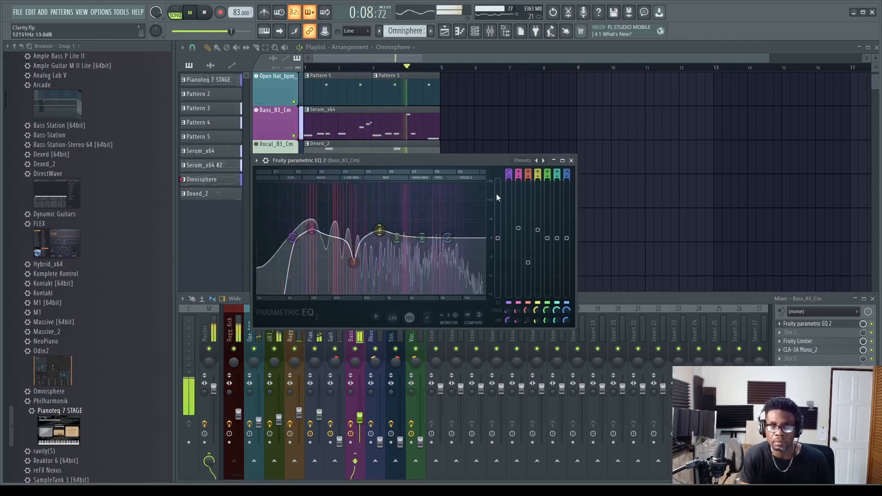
left_click(571, 160)
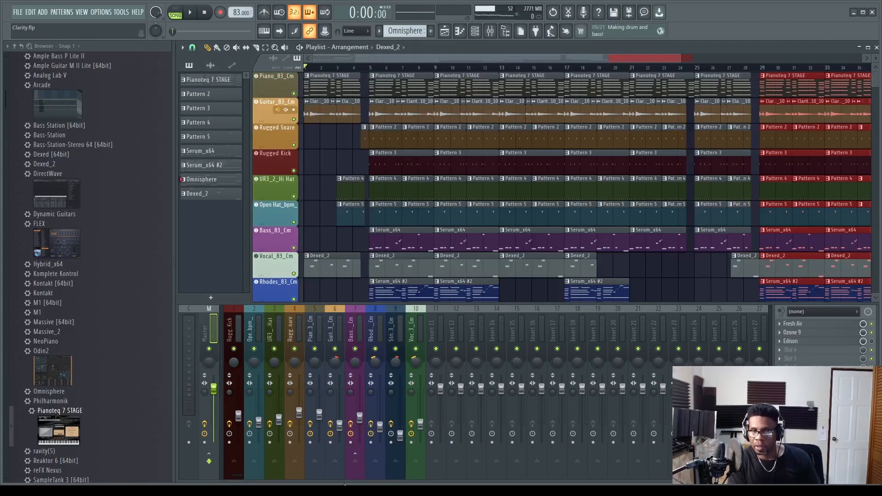
- Deselect the arrangement clips and play the full song from the start, checking the clip layout of all tracks
left_click(673, 291, "ctrl")
scroll(636, 287, "down", 3)
scroll(487, 267, "up", 3)
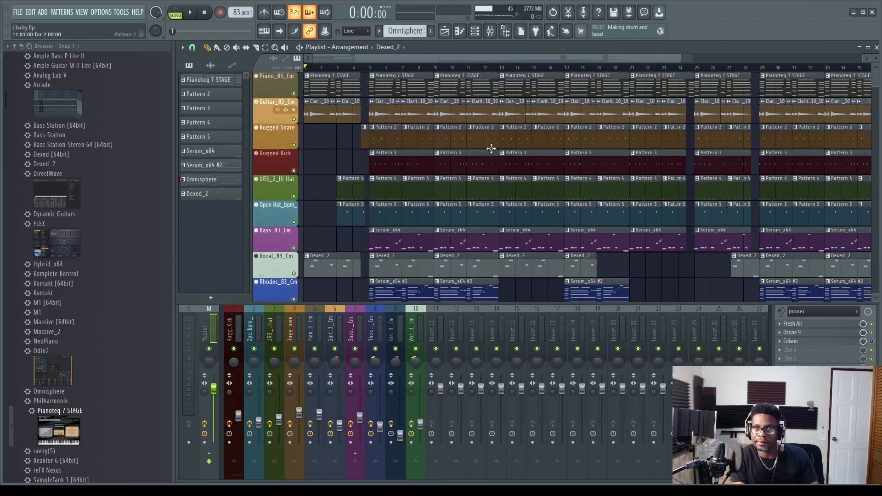
key("space")
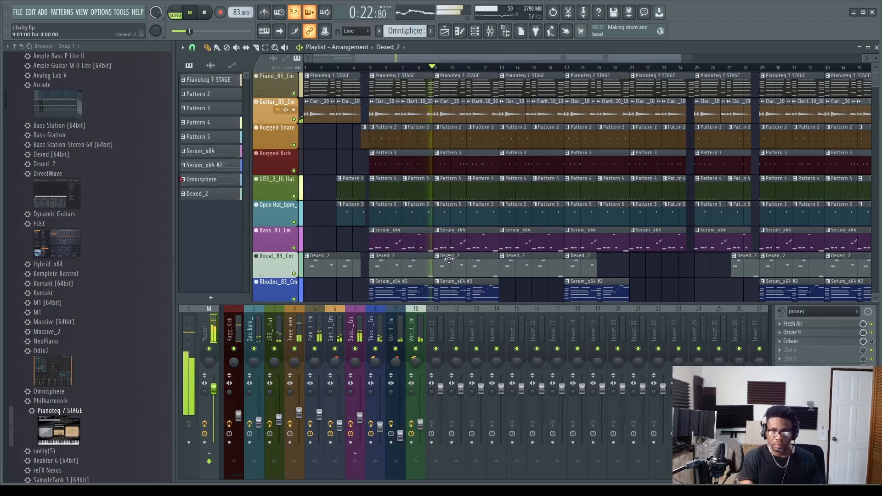
scroll(449, 260, "down", 1)
scroll(454, 261, "down", 1)
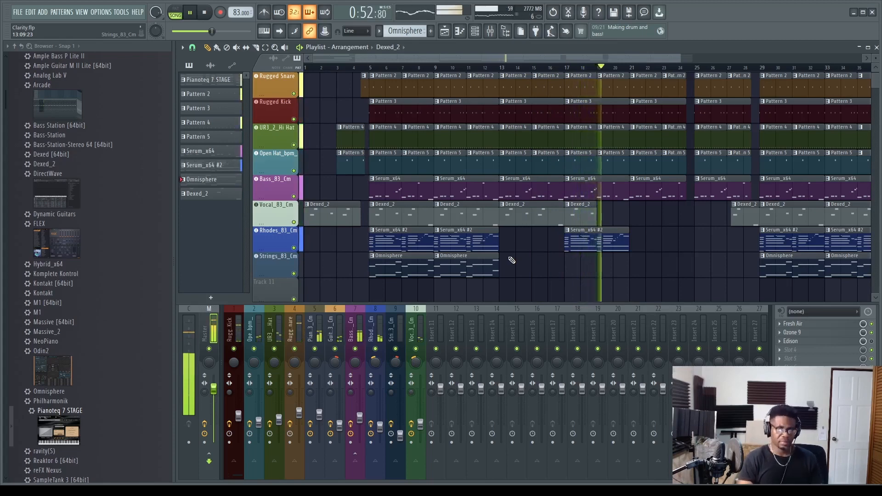
- Shorten the clips ending at bar 21, including Rugged Kick and Bass, to leave a short break, and listen on to bar 29
scroll(635, 183, "up", 3)
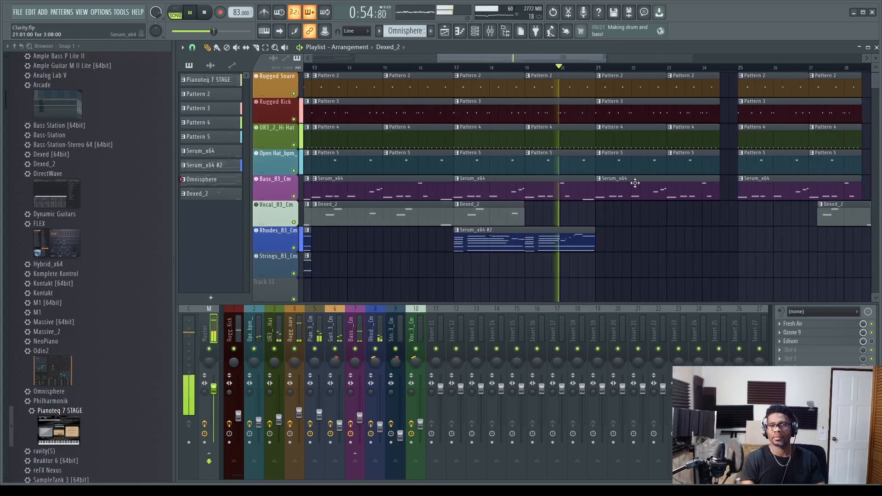
scroll(635, 183, "up", 2)
scroll(586, 214, "up", 2)
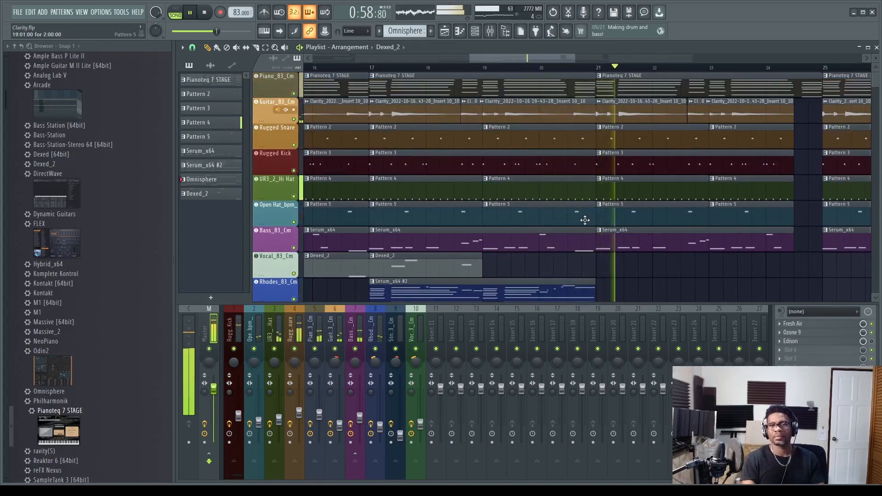
left_click_drag(585, 225, 589, 137)
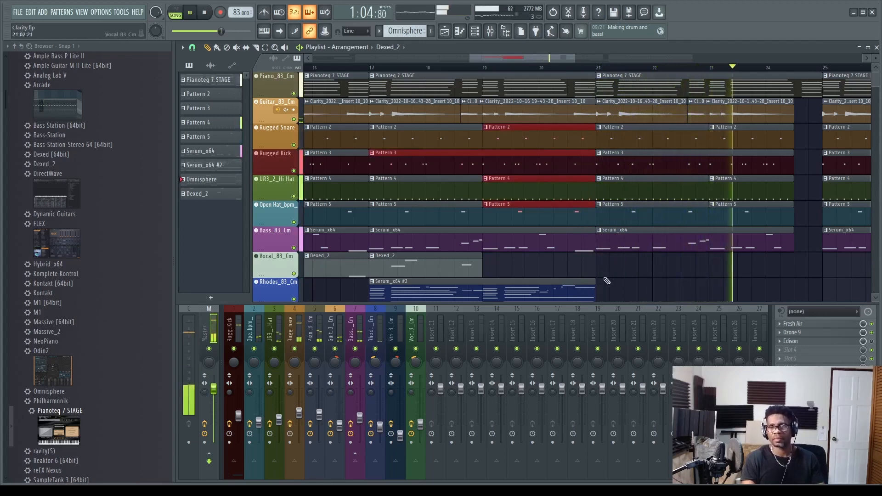
left_click_drag(587, 277, 578, 167)
left_click_drag(588, 118, 584, 88)
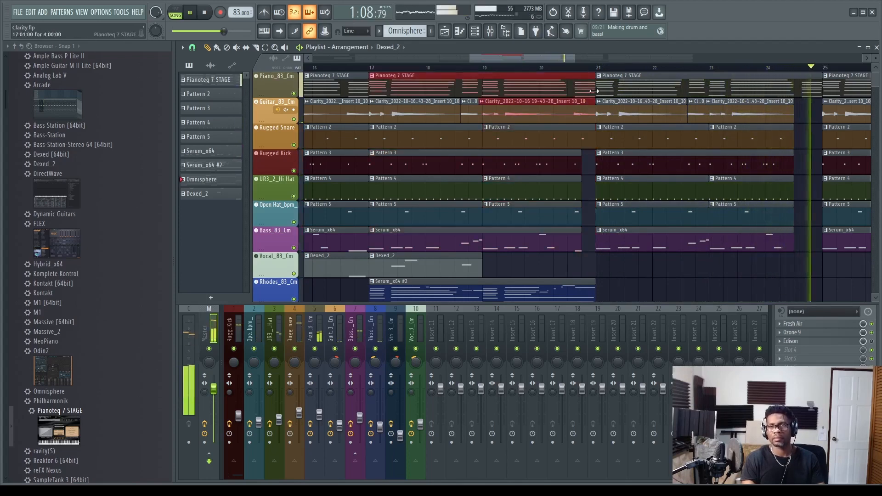
scroll(689, 212, "down", 5)
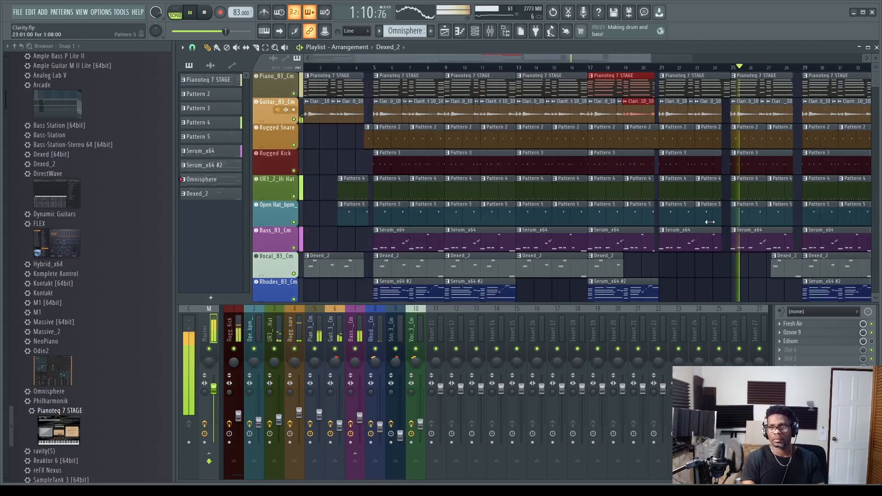
scroll(712, 225, "down", 1)
scroll(719, 232, "down", 2)
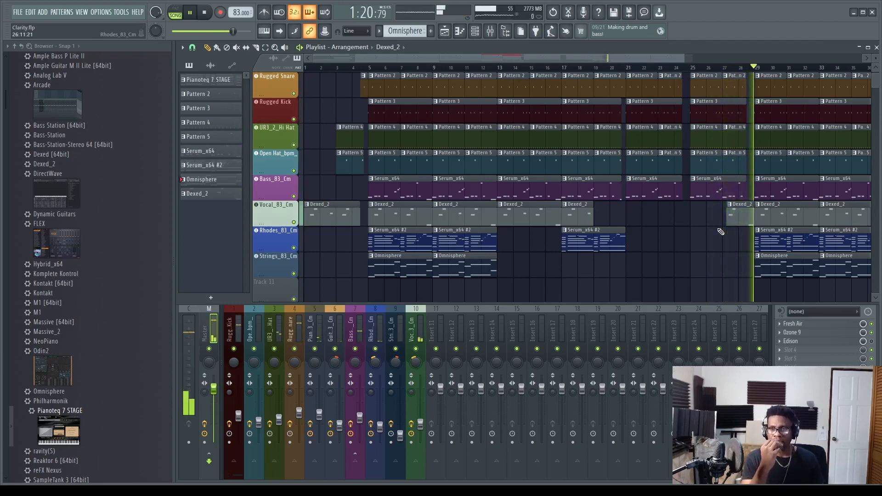
key("space")
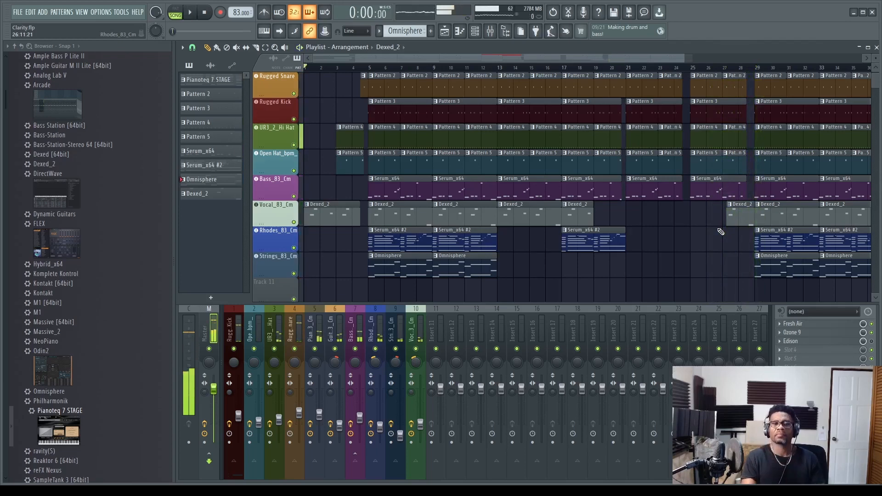